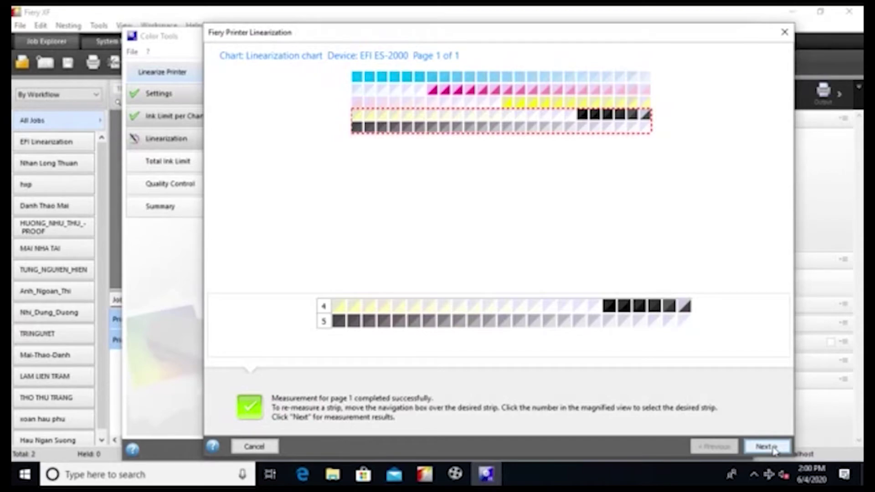
Accept the linearization measurement and set a visual total ink limit at column 15
left_click(773, 449)
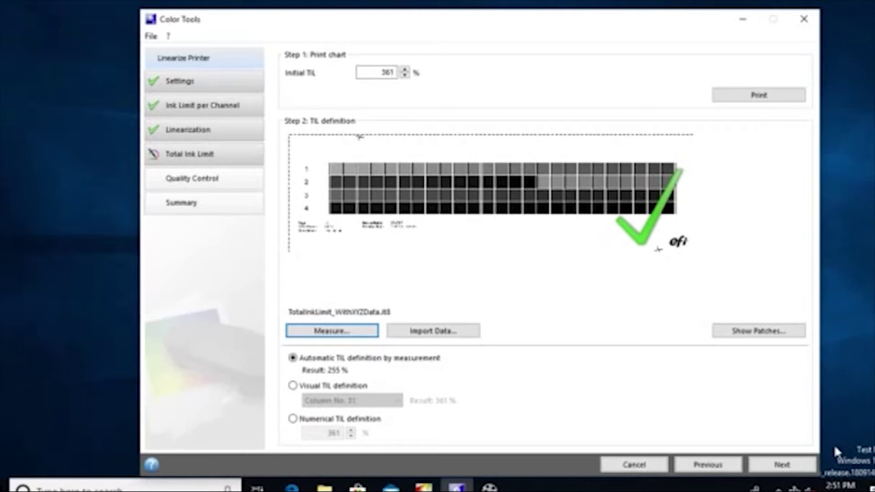
left_click(306, 389)
left_click(394, 402)
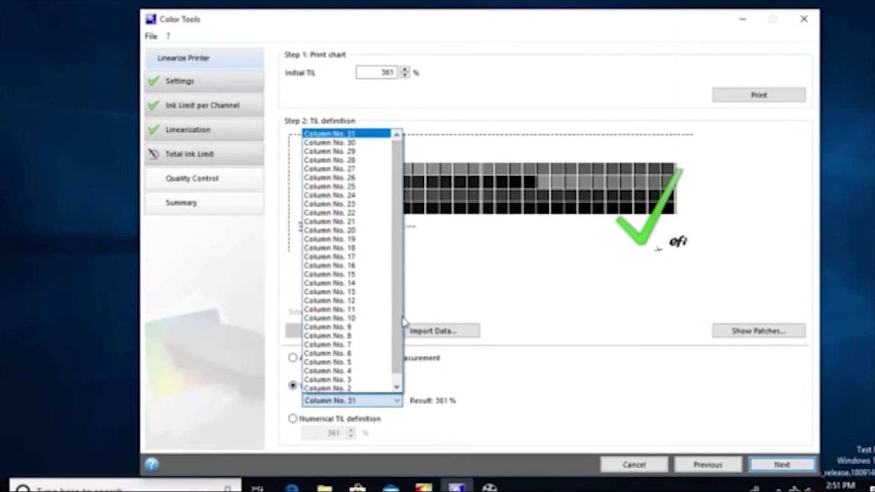
left_click(366, 277)
left_click(782, 465)
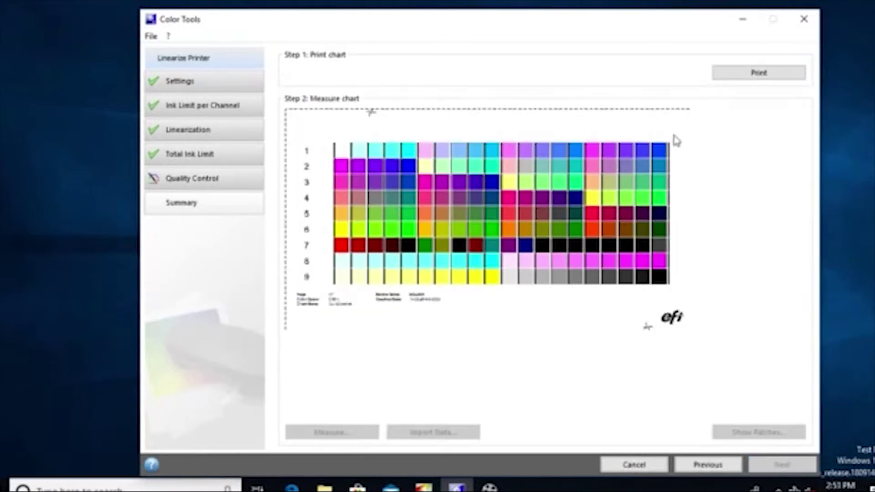
Print the quality control chart, calibrate the ES-2000, measure the chart and continue to the summary
left_click(750, 76)
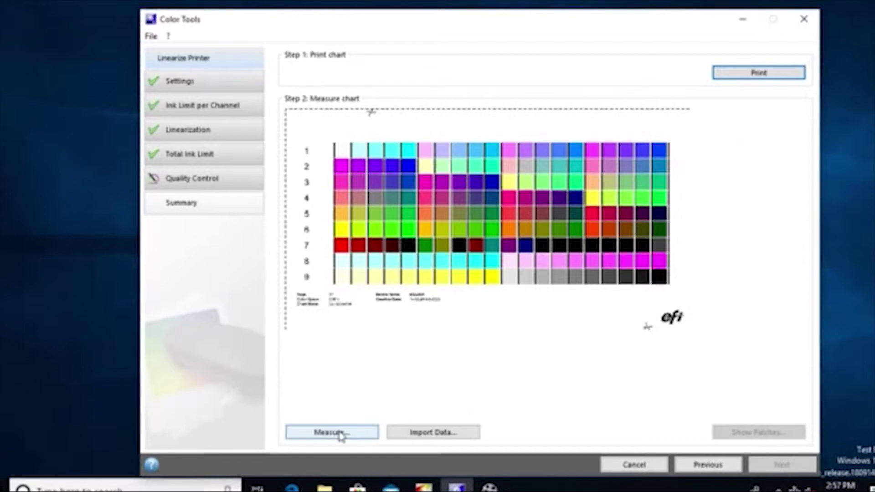
left_click(333, 432)
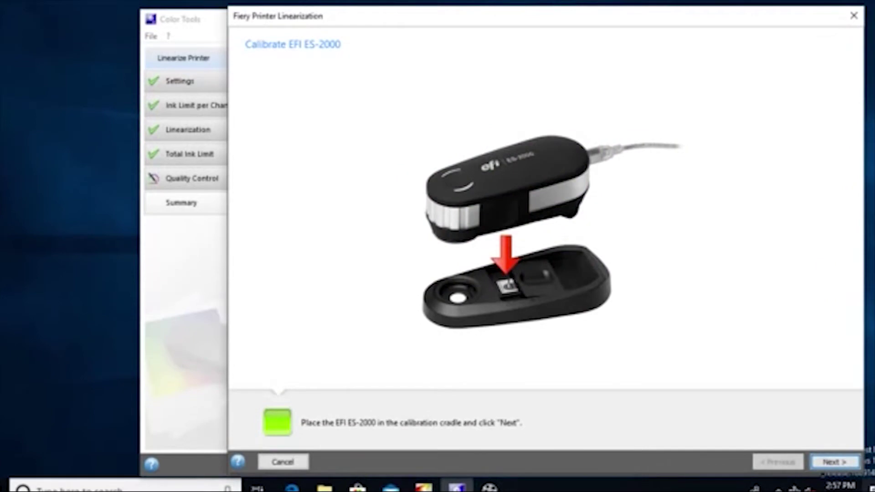
left_click(855, 463)
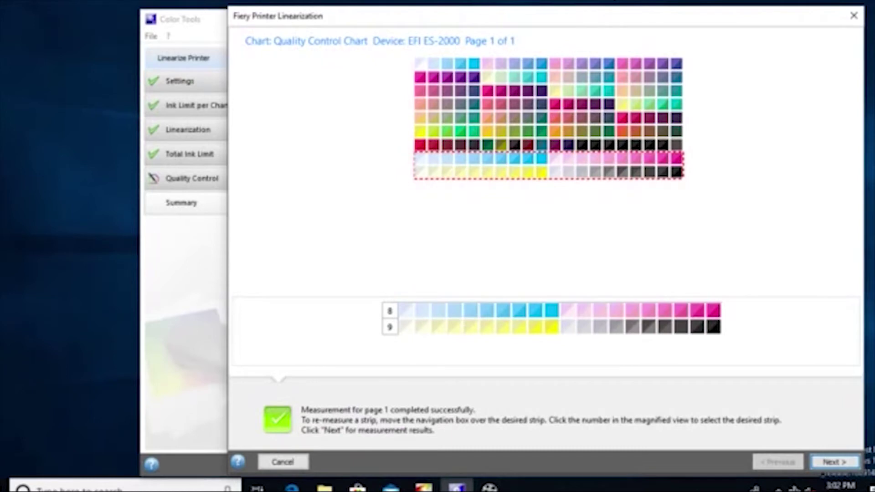
left_click(834, 462)
left_click(780, 465)
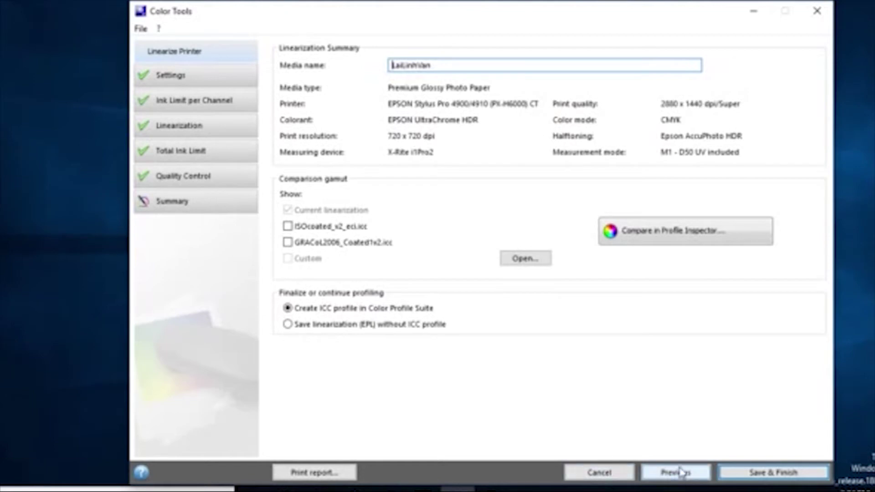
Save the linearization as EPL file SP4900CT_720x720_040620_141911 after editing its name
left_click(756, 474)
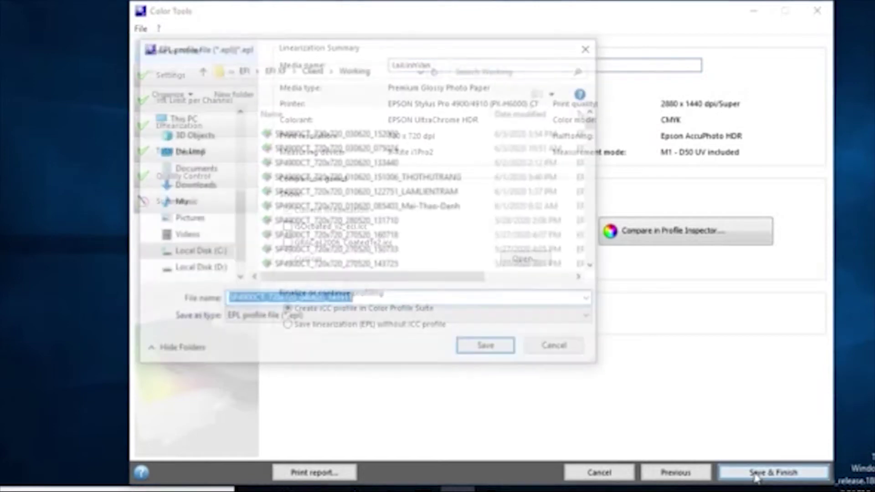
left_click(229, 299)
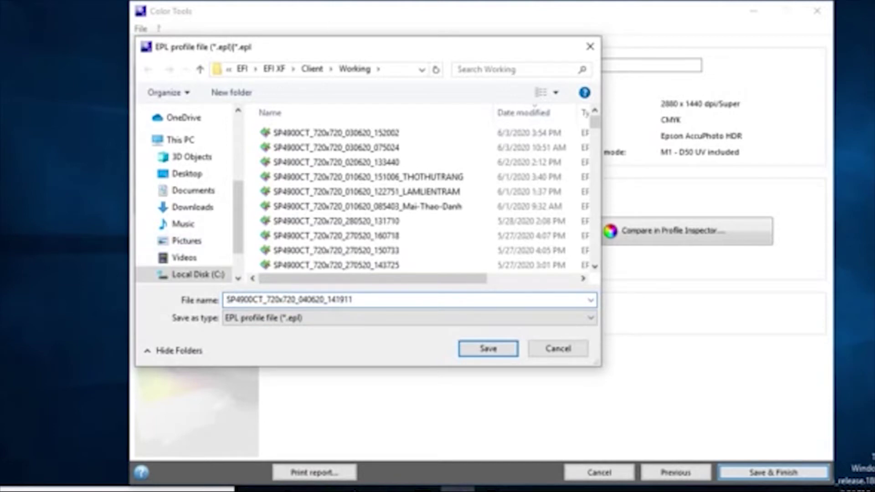
mouse_move(595, 122)
left_mouse_down()
mouse_move(600, 144)
mouse_move(596, 122)
left_mouse_up()
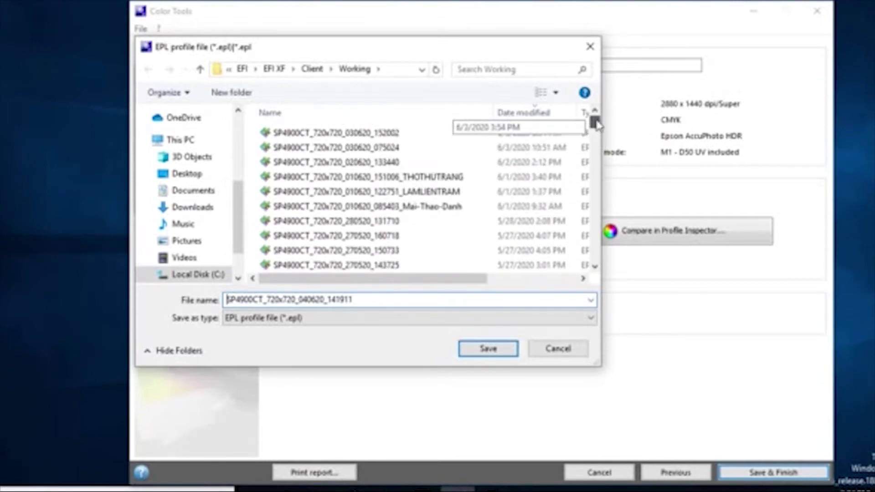
left_click(424, 300)
type("_")
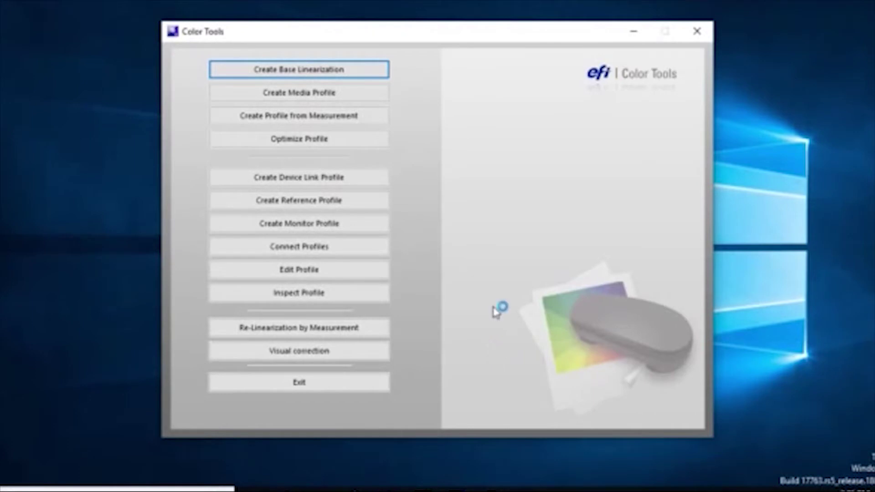
Start a new media profile with the X-Rite i1Pro2 as measuring instrument
mouse_move(355, 94)
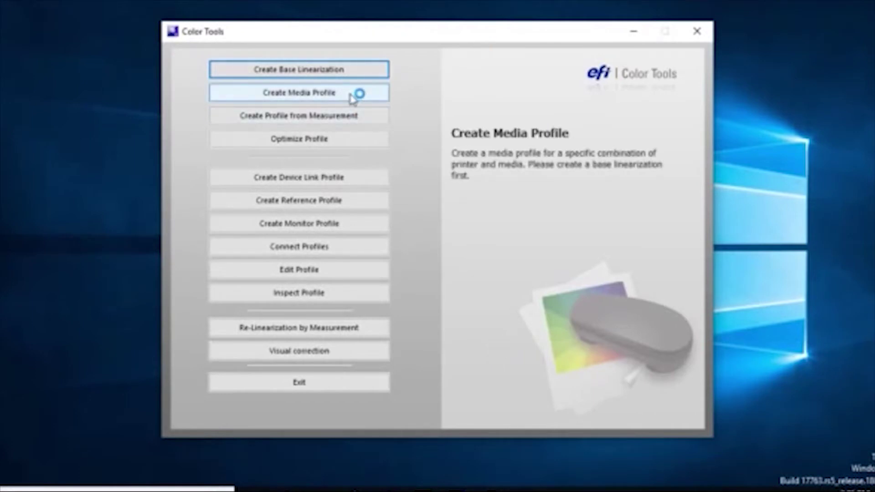
left_click(356, 98)
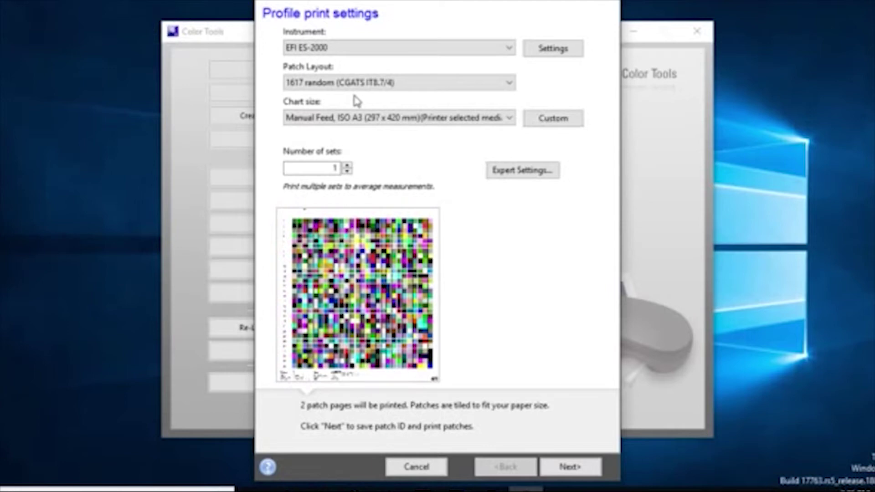
left_click(381, 49)
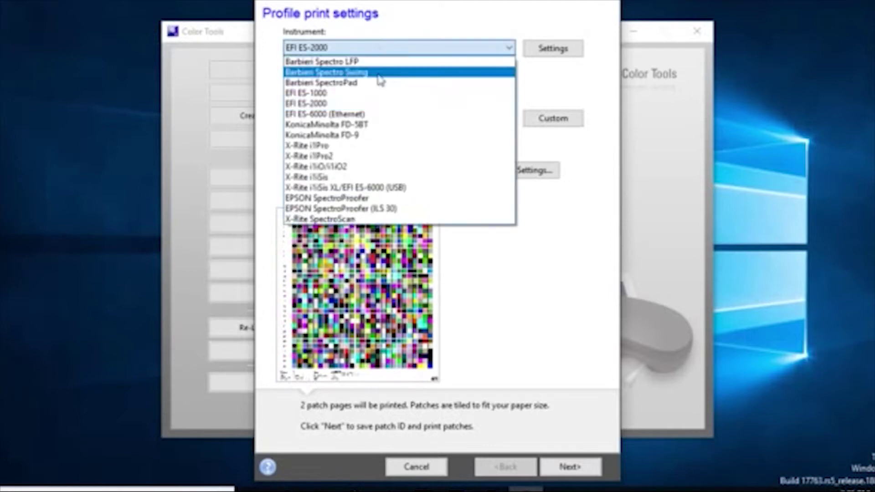
left_click(336, 156)
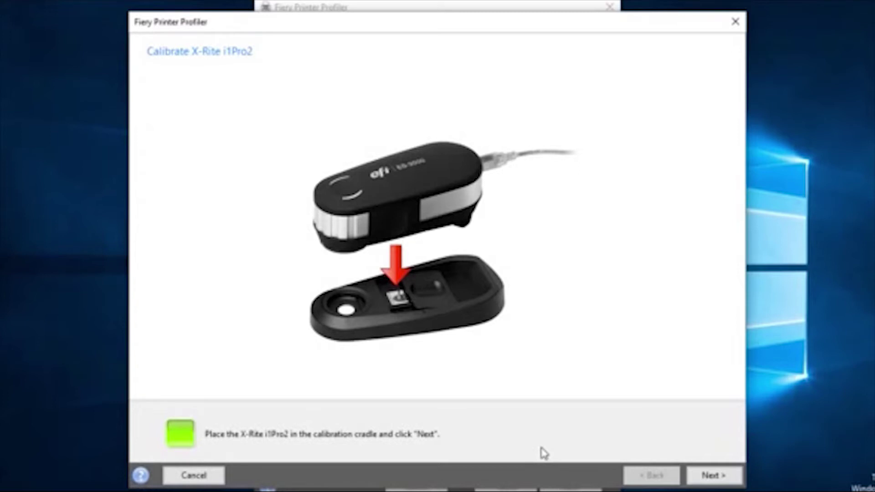
Calibrate the X-Rite i1Pro2 and begin measuring the profile chart
left_click(714, 475)
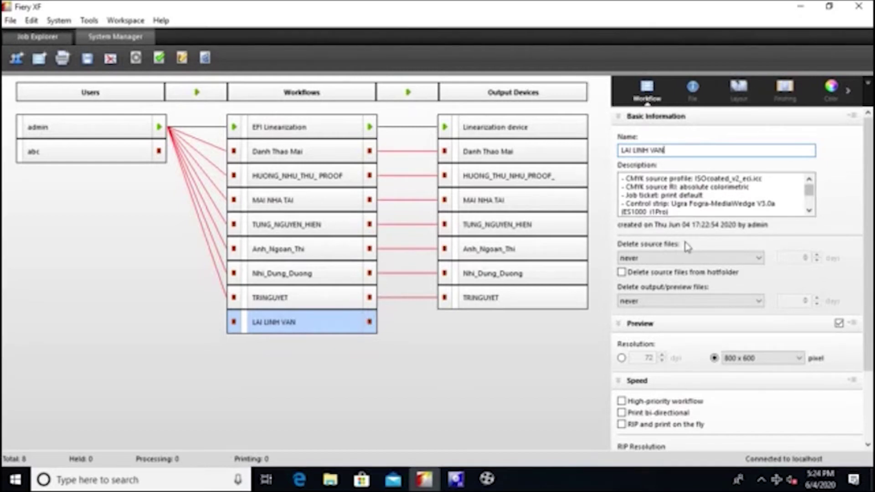
left_click(692, 91)
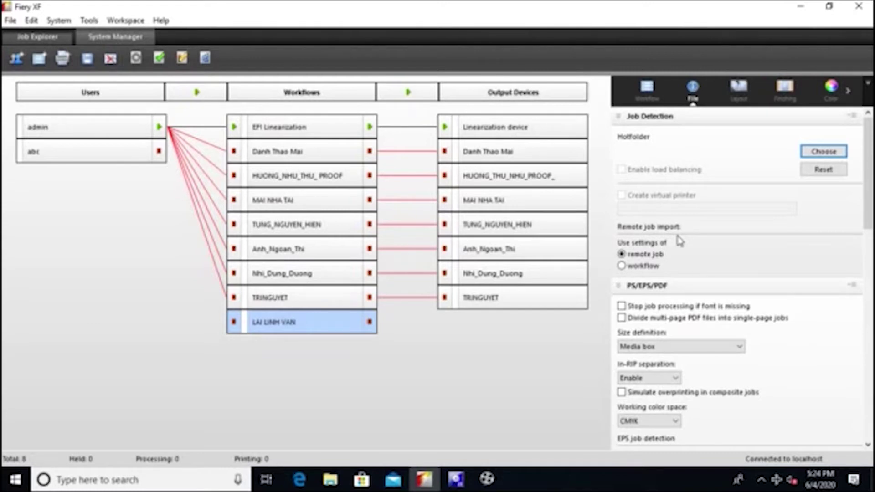
left_click(824, 151)
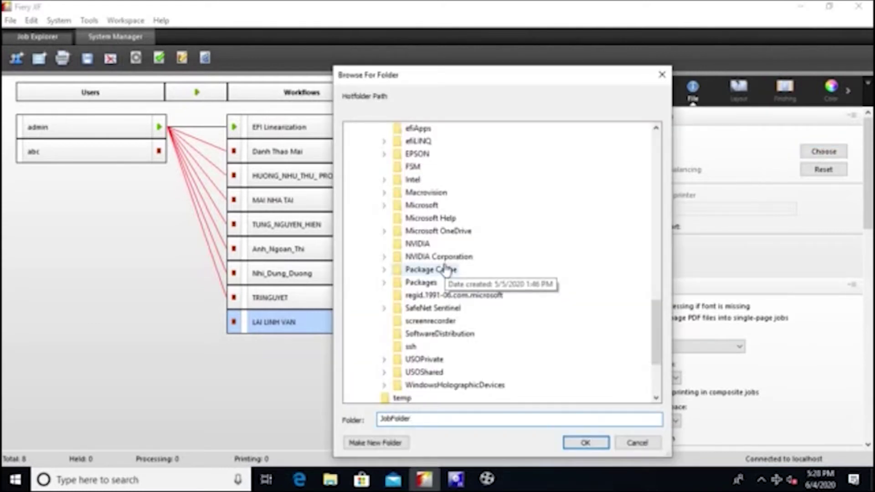
scroll(393, 268, "down", 3)
left_click(378, 373)
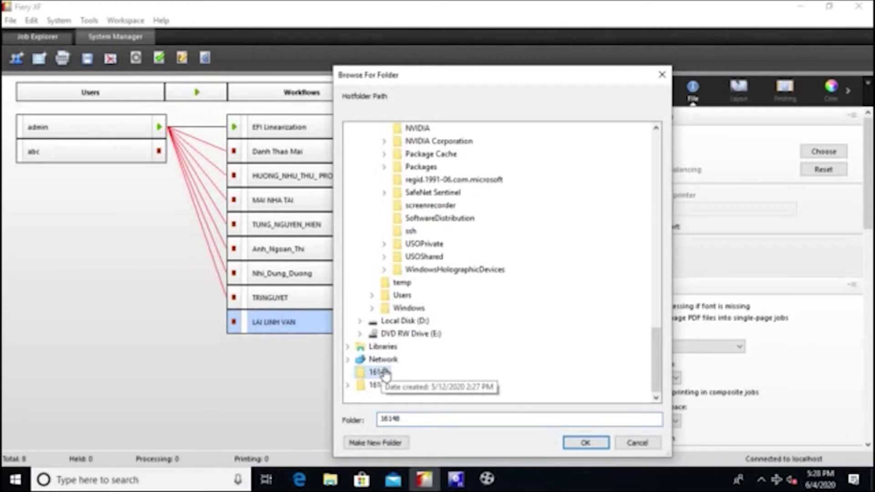
left_click(585, 443)
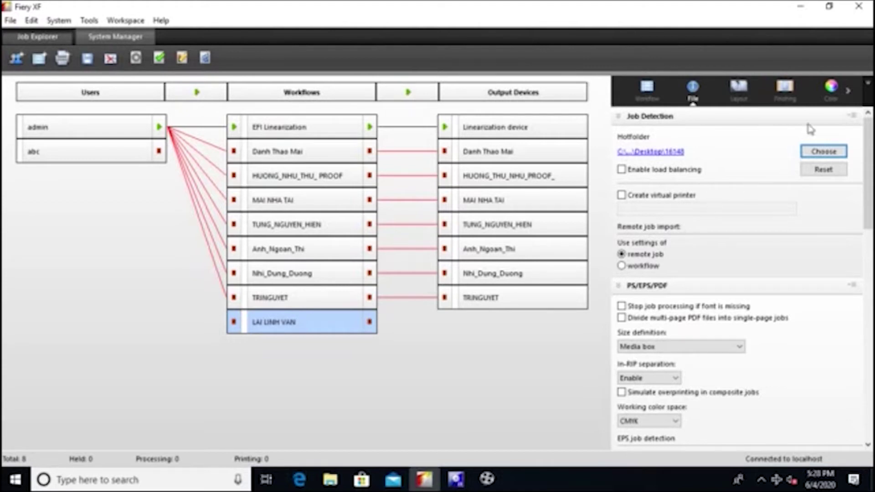
Scroll through the workflow's colour management settings with ISOcoated_v2_eci simulation
left_click(829, 91)
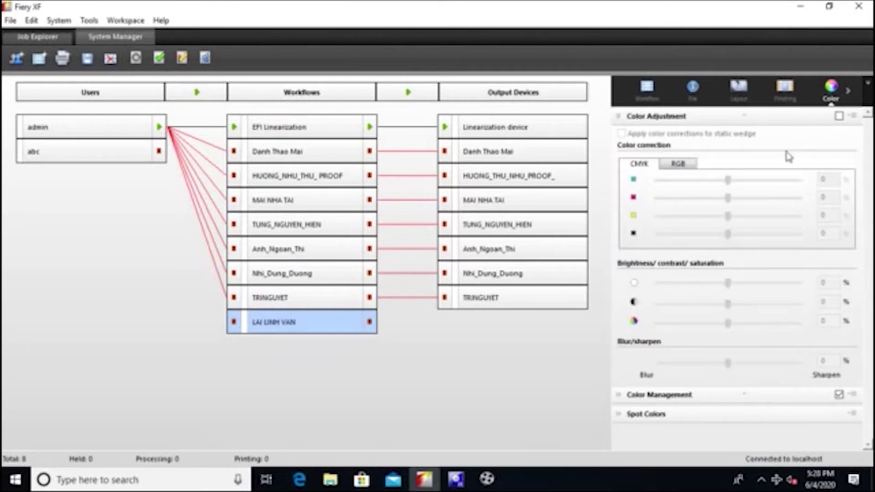
scroll(729, 196, "down", 5)
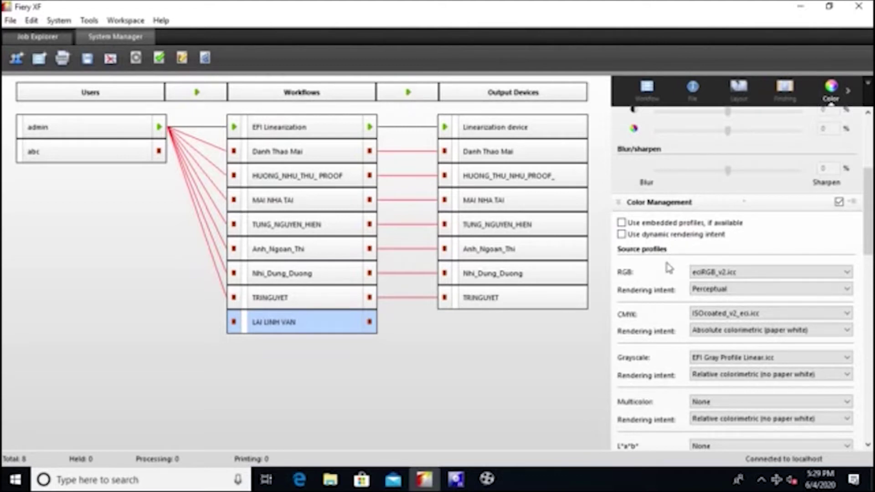
scroll(669, 268, "down", 3)
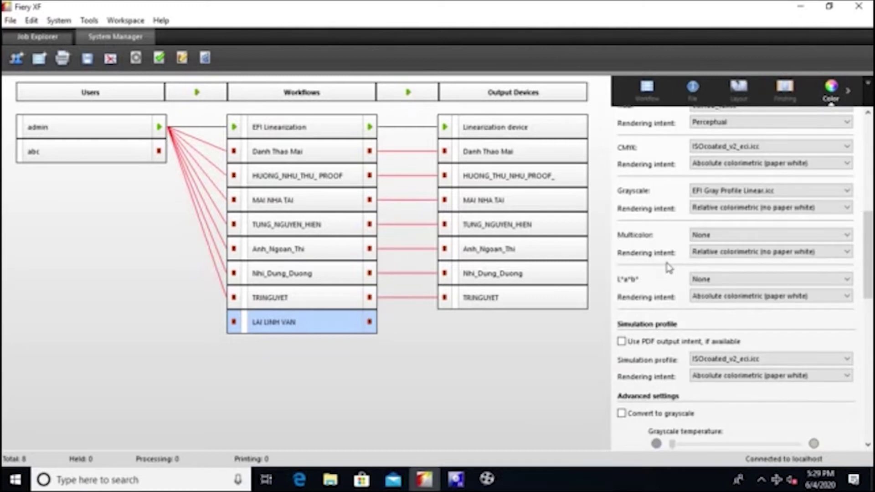
scroll(669, 268, "up", 6)
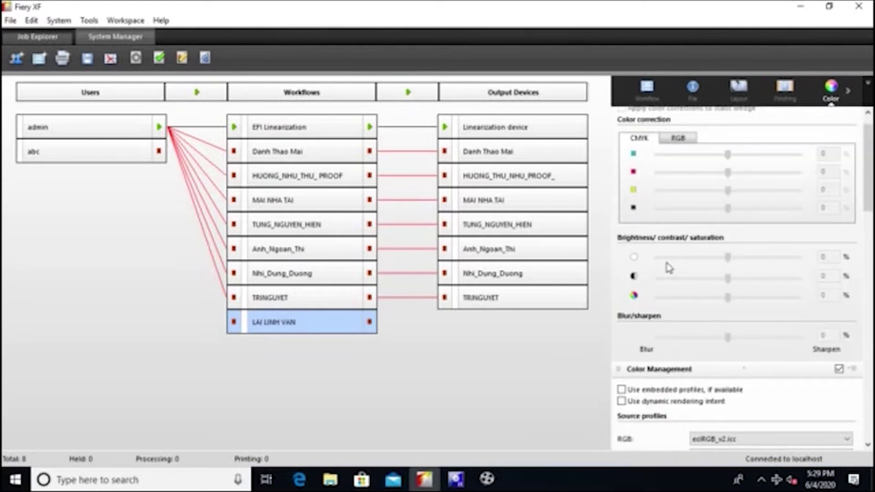
scroll(669, 268, "down", 6)
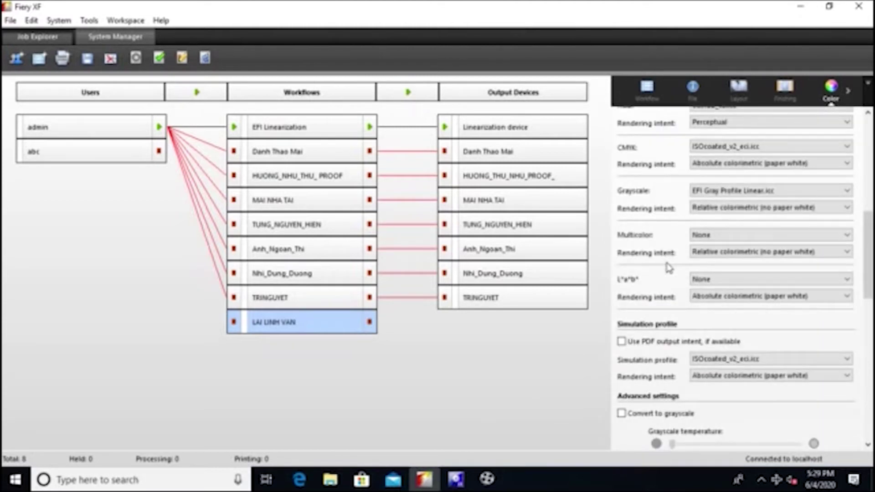
left_click_drag(870, 264, 870, 250)
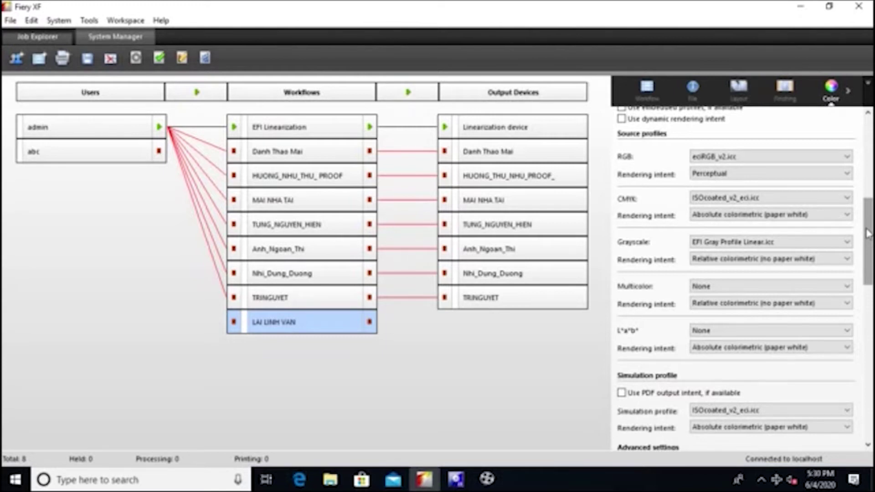
left_click_drag(869, 233, 870, 275)
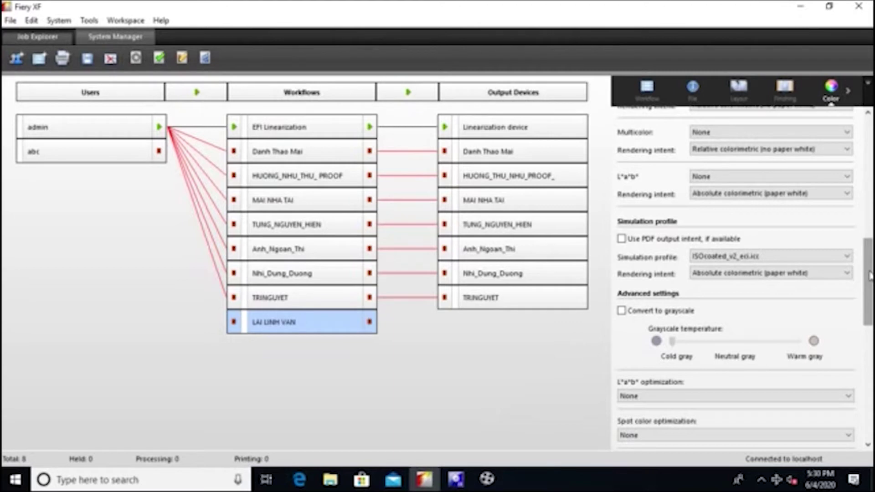
left_click_drag(870, 275, 870, 382)
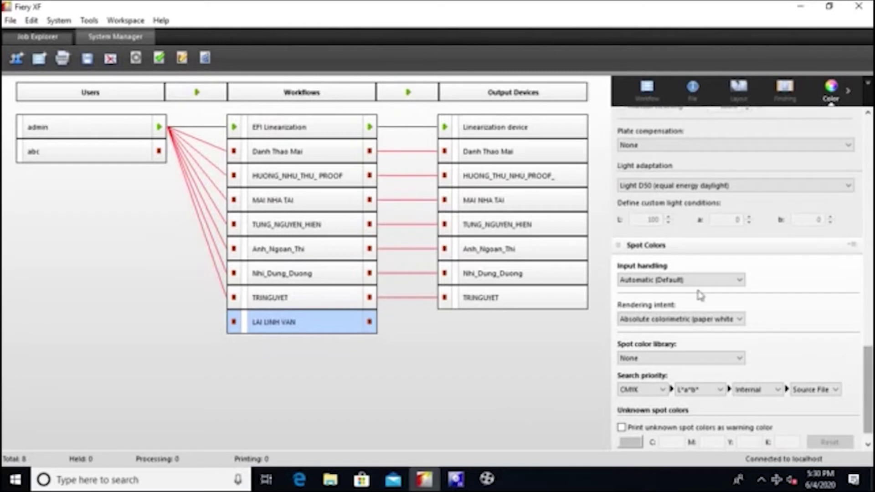
Collapse the Spot Colors section and bring up the Output print settings
left_click(621, 247)
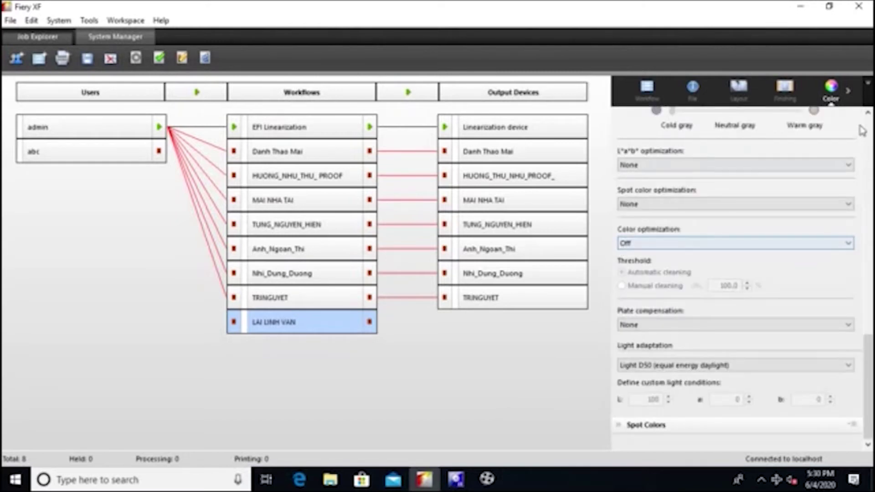
left_click(849, 94)
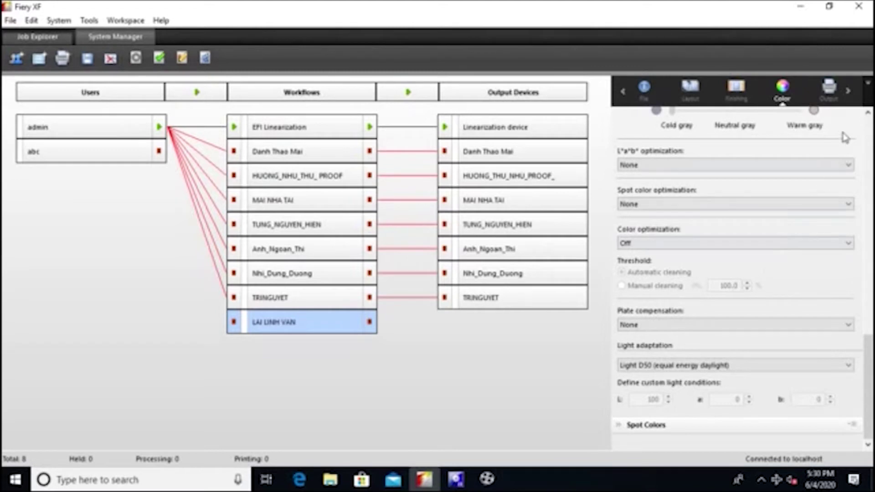
left_click(828, 94)
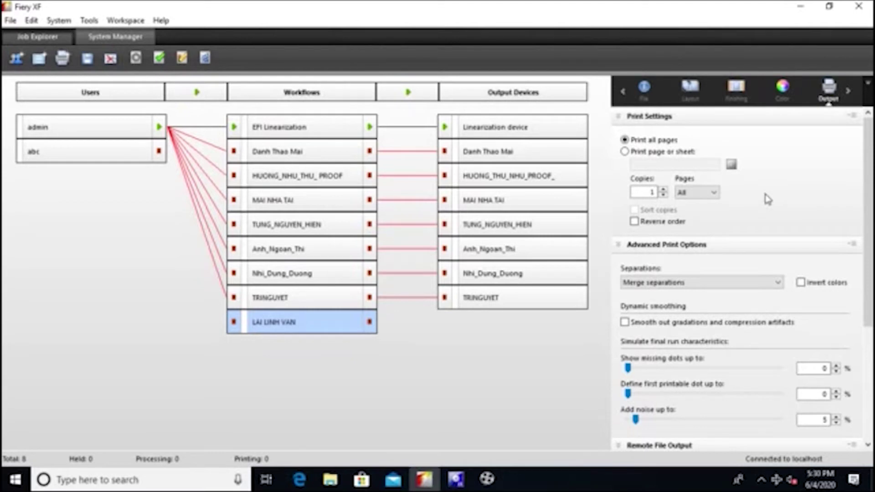
Look over the Output print settings and Remote File Output, then reveal the Verify category
scroll(768, 199, "down", 3)
scroll(768, 199, "down", 1)
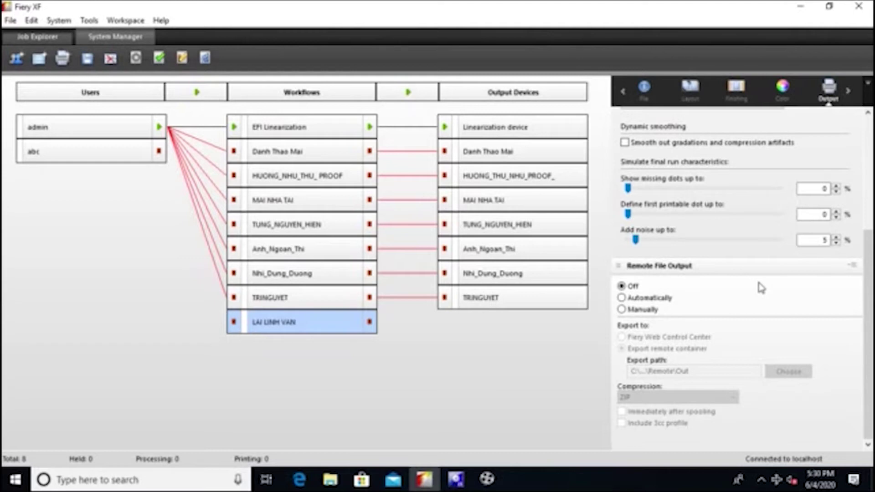
scroll(761, 288, "up", 5)
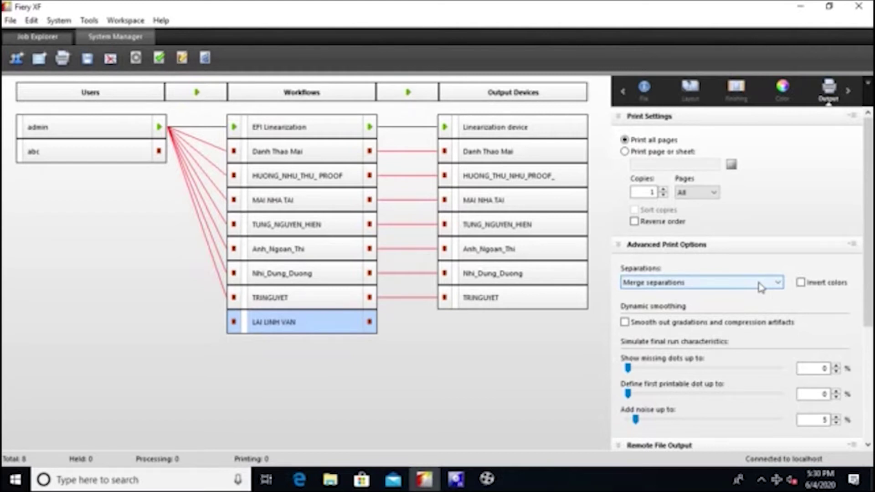
left_click(849, 89)
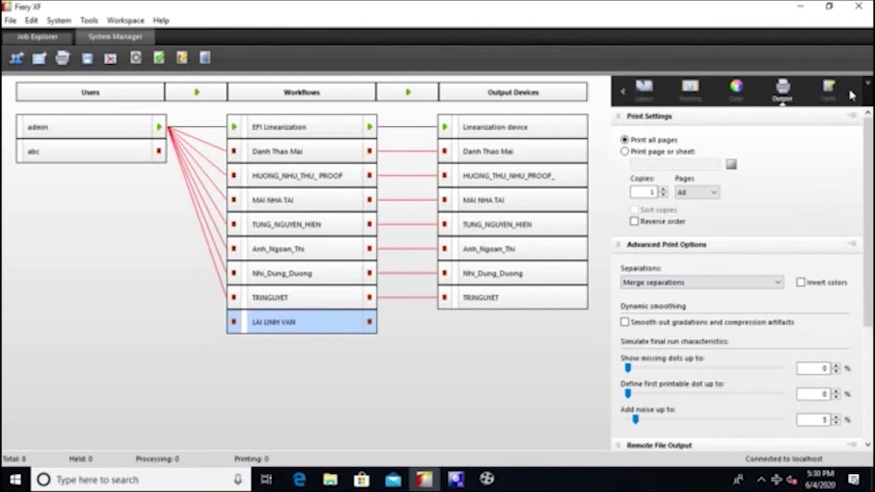
Set control strip 1 to Ugra Fogra-MediaWedge V2.2a (ES2000_i1Pro2), leaving control strip 2 at None
left_click(830, 91)
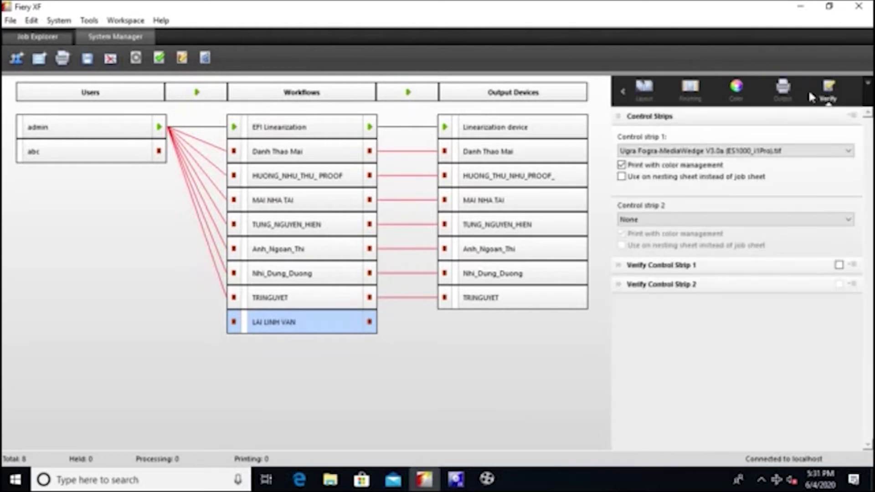
left_click(782, 89)
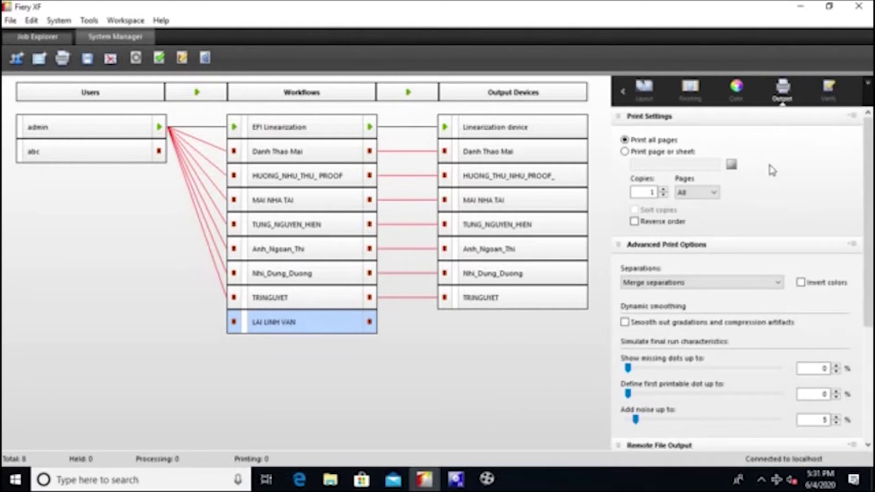
left_click(829, 90)
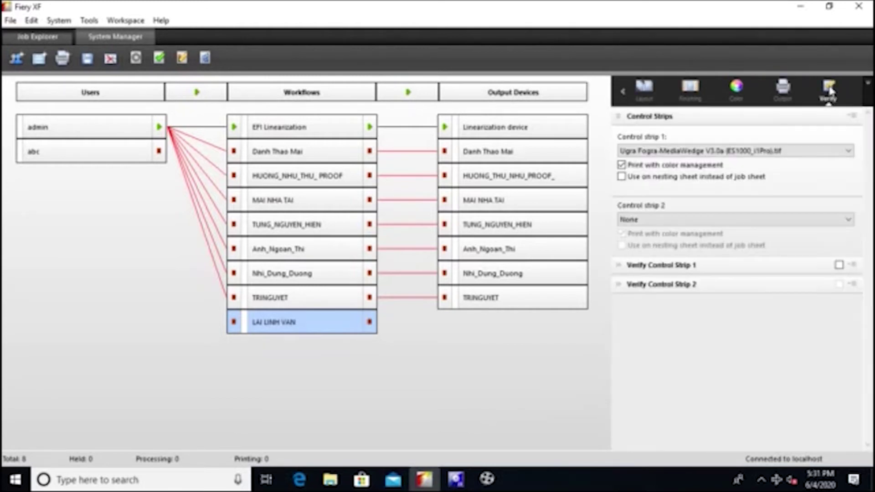
left_click(789, 151)
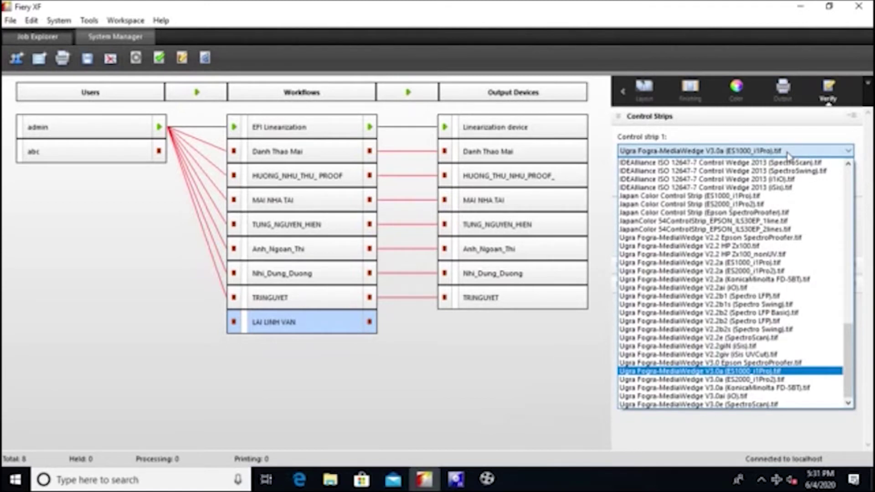
left_click(742, 271)
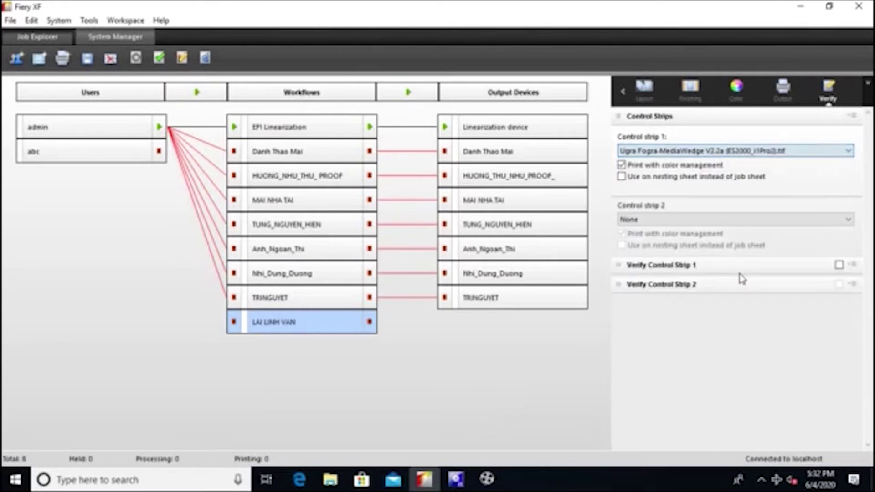
left_click(748, 220)
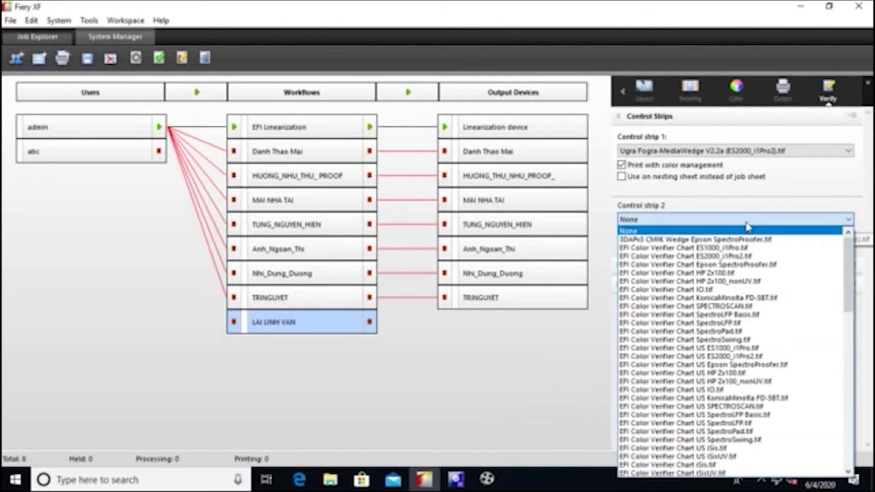
left_click(748, 225)
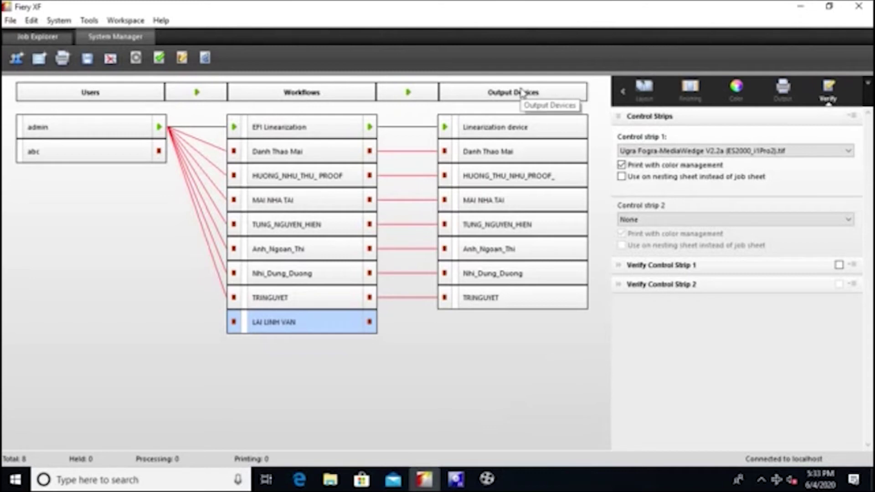
Save the workflow changes, add New Output Device 1 and expand its Print Configuration
left_click(513, 132)
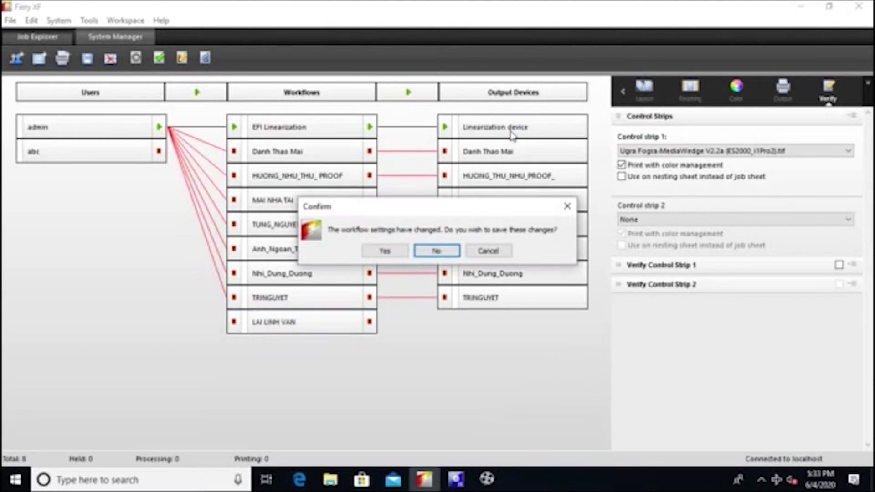
left_click(396, 254)
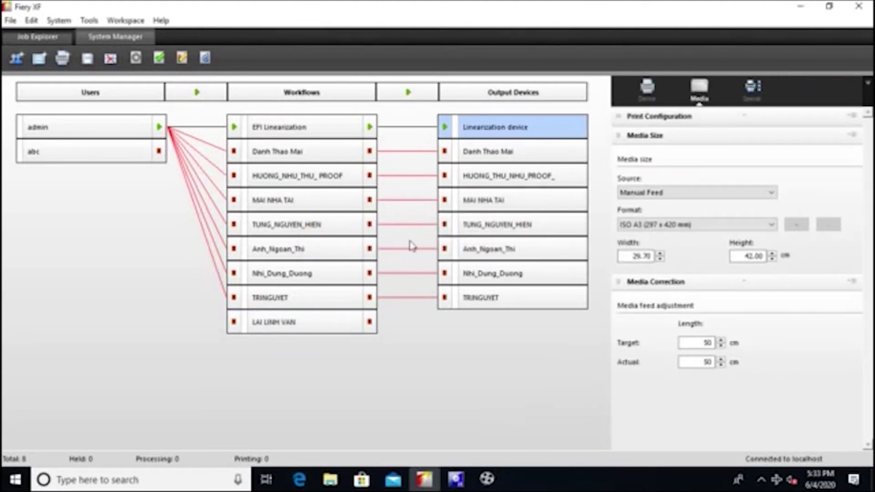
right_click(508, 128)
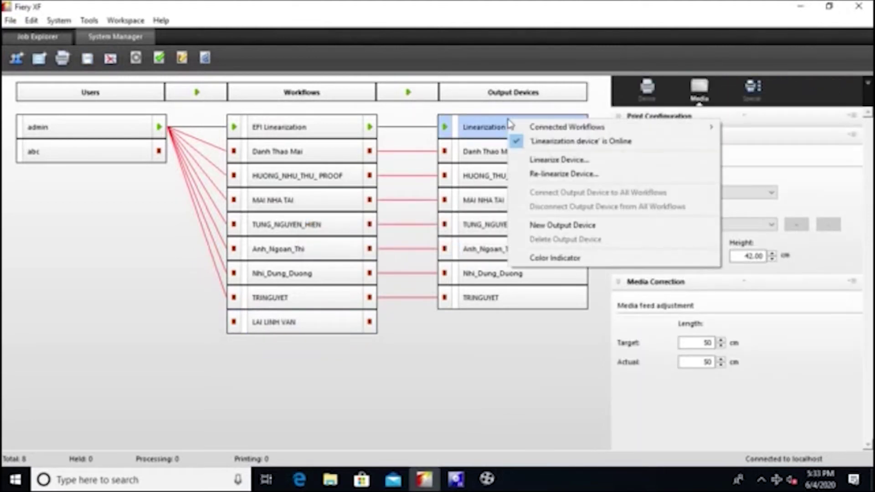
left_click(542, 227)
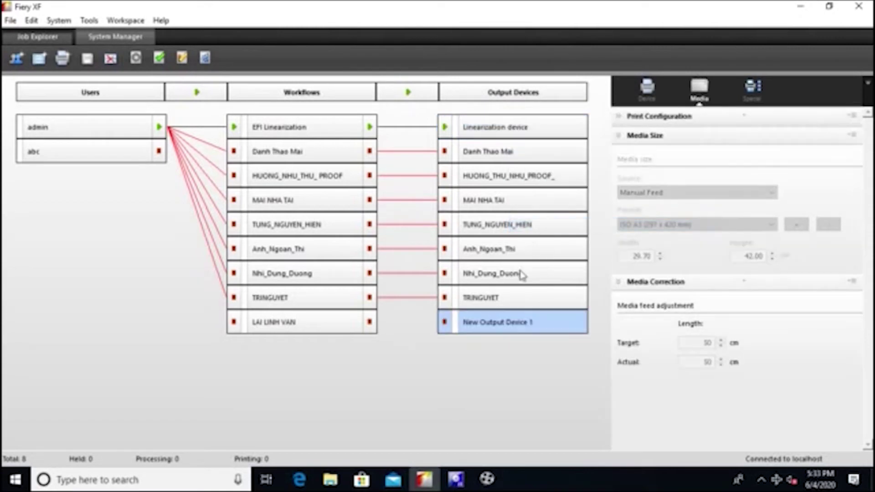
right_click(501, 339)
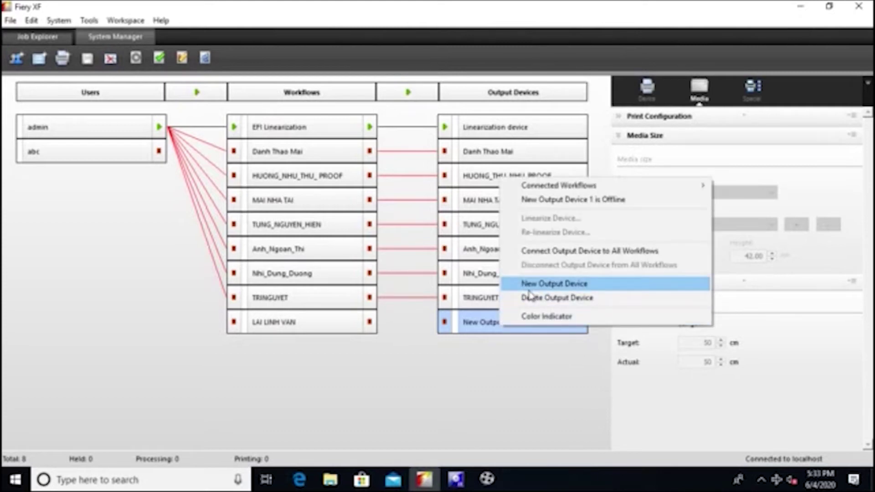
left_click(485, 335)
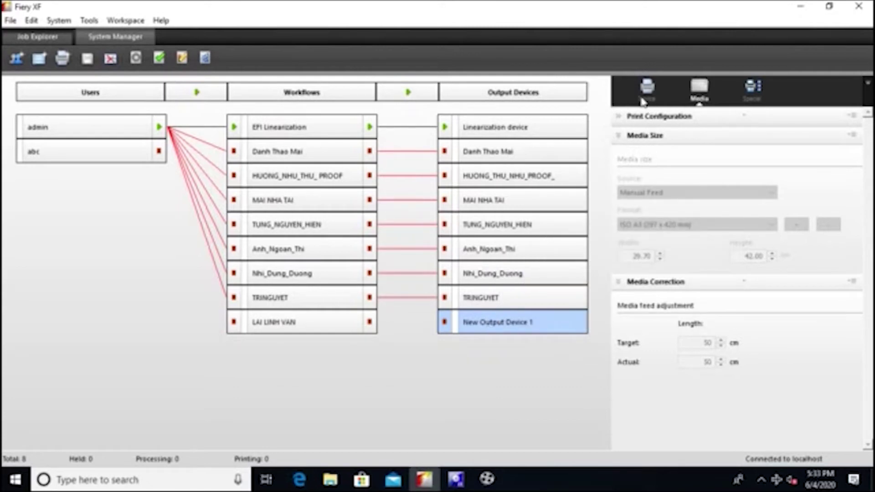
left_click(641, 117)
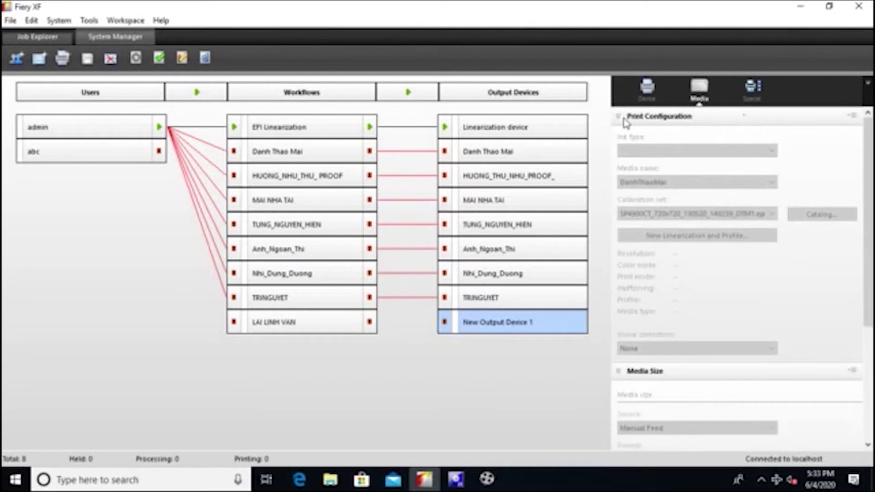
left_click(646, 95)
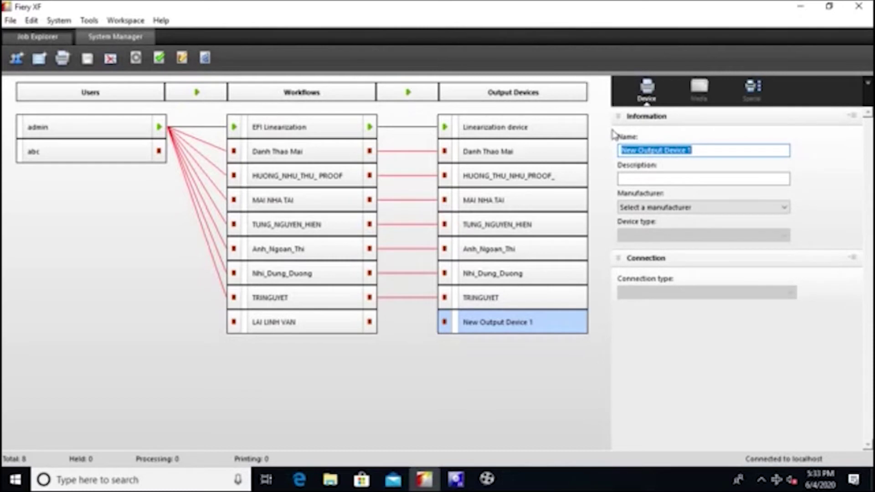
type("LAI ")
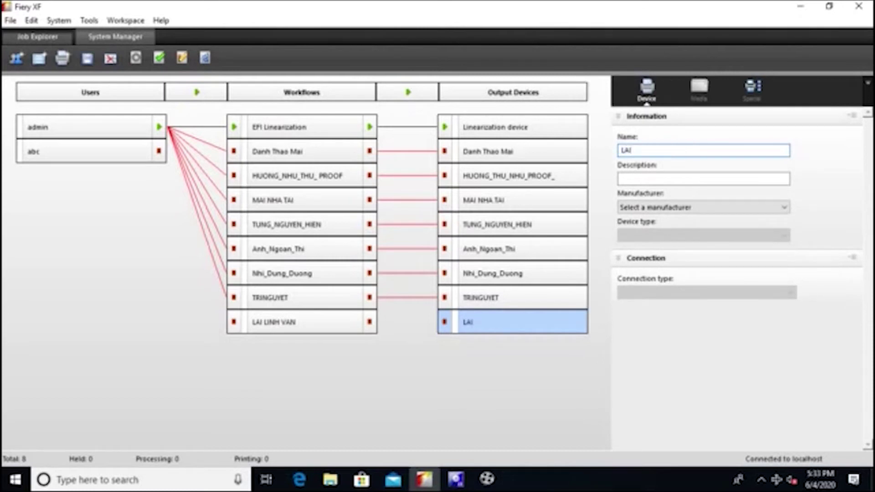
type("LINH VAN")
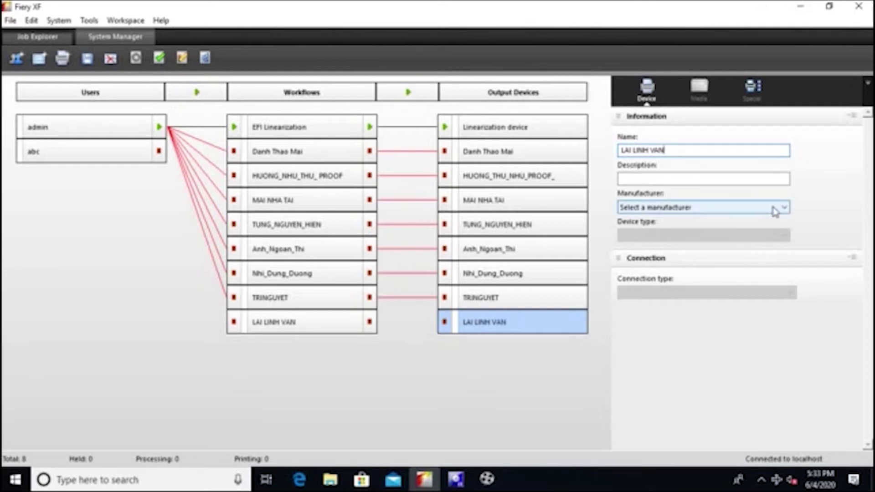
left_click(775, 208)
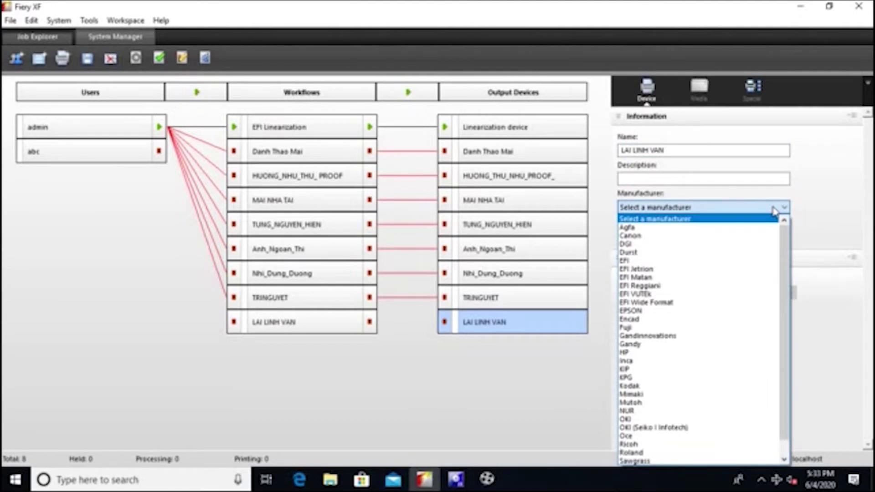
left_click(775, 210)
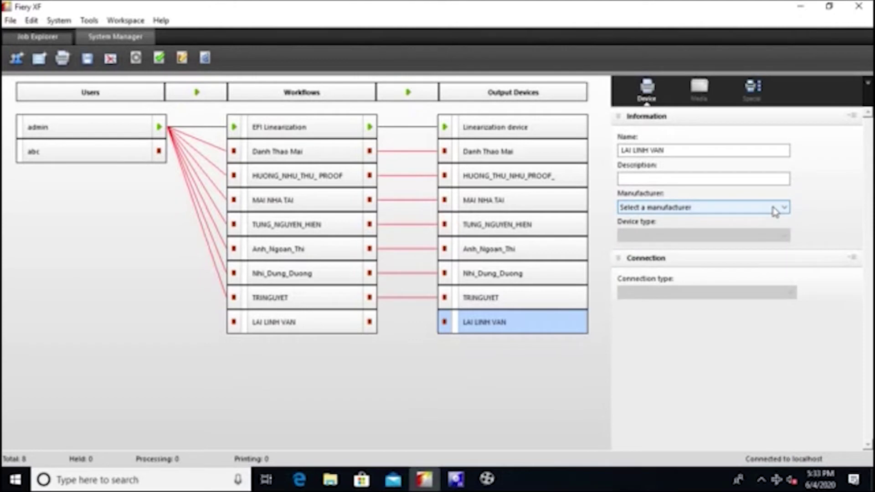
left_click(764, 211)
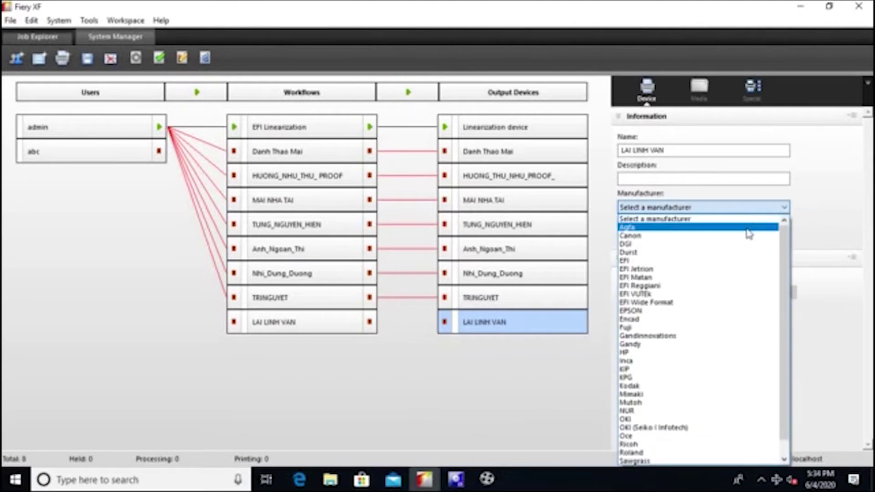
left_click(661, 317)
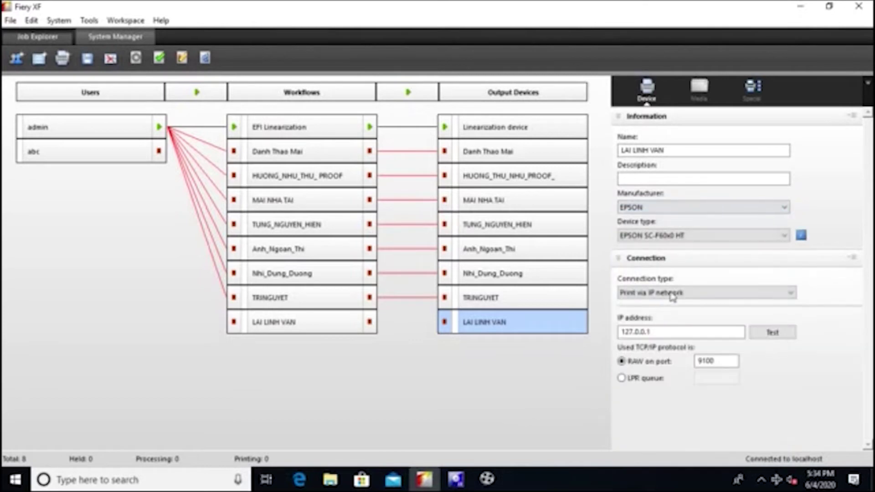
Choose EPSON Stylus Pro 4900/4910 (PX-H6000) CT as the device type
left_click(783, 236)
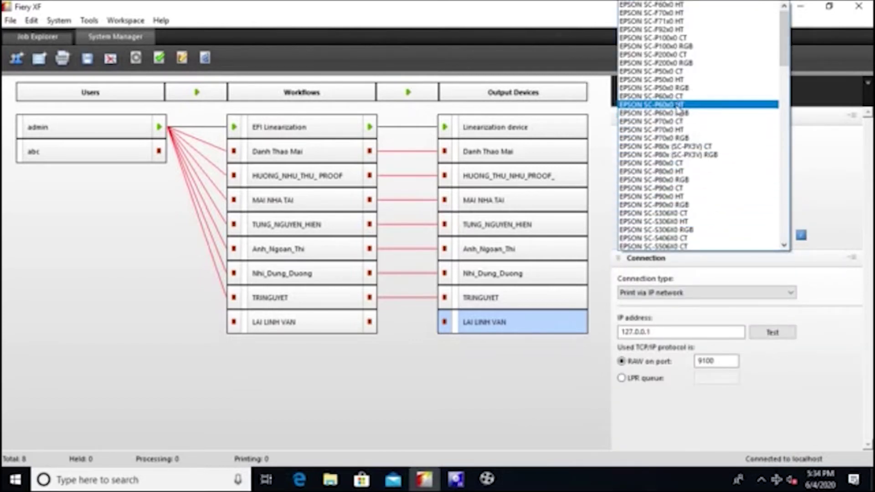
scroll(686, 114, "down", 2)
scroll(686, 118, "down", 6)
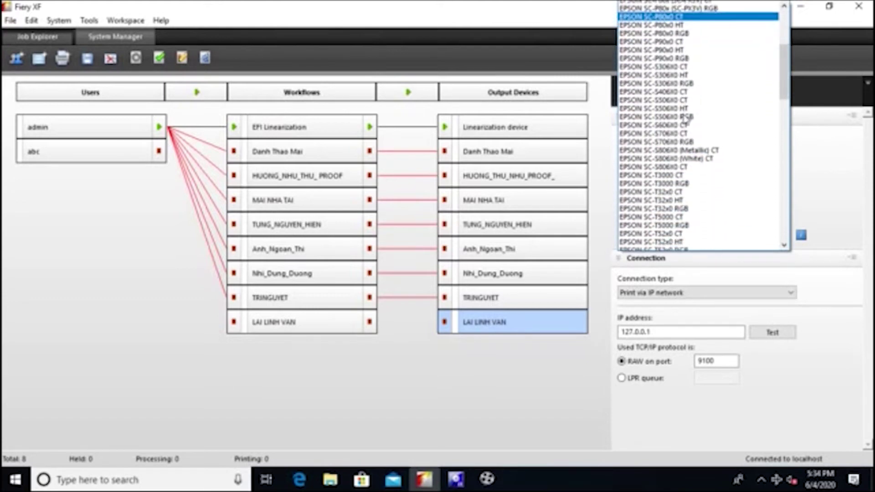
scroll(685, 118, "down", 8)
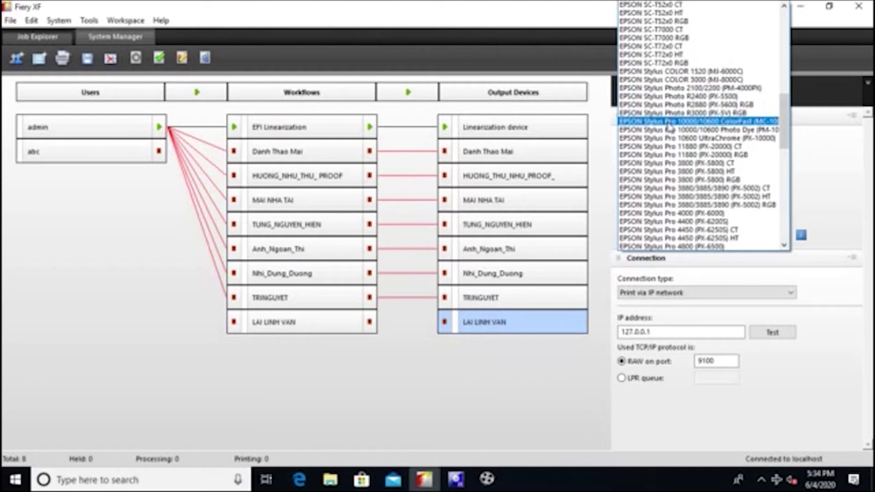
scroll(674, 198, "down", 2)
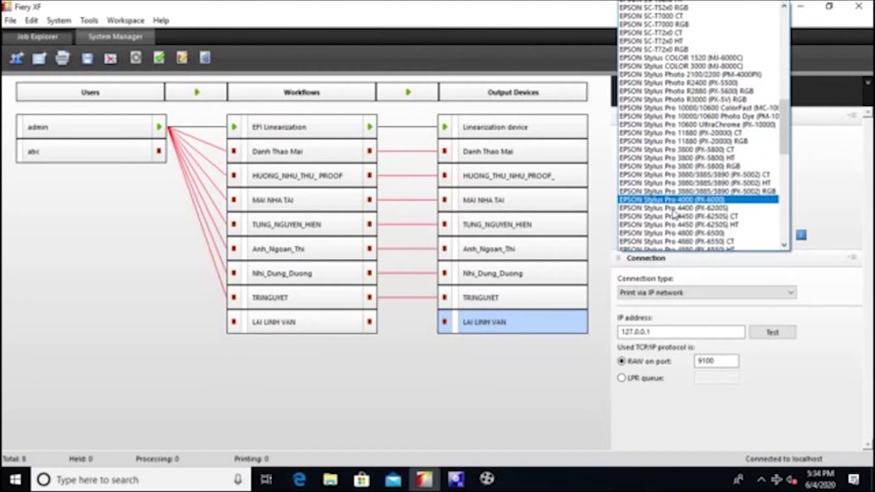
scroll(673, 215, "down", 2)
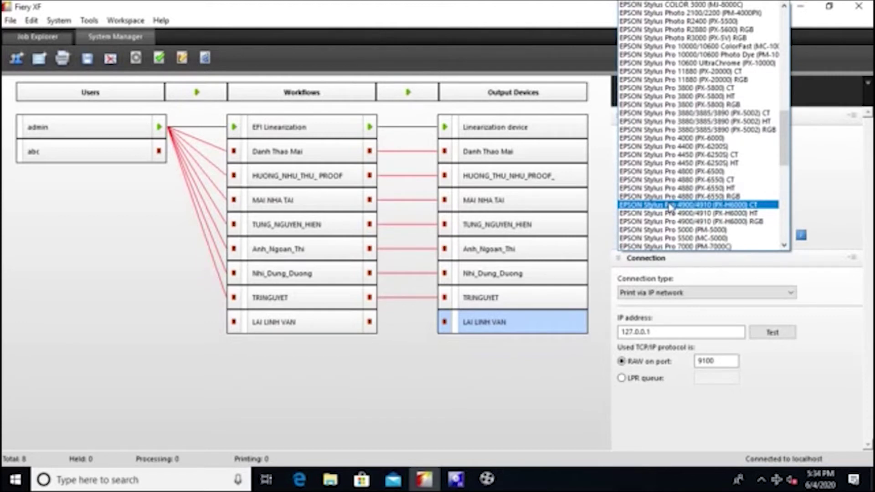
left_click(671, 206)
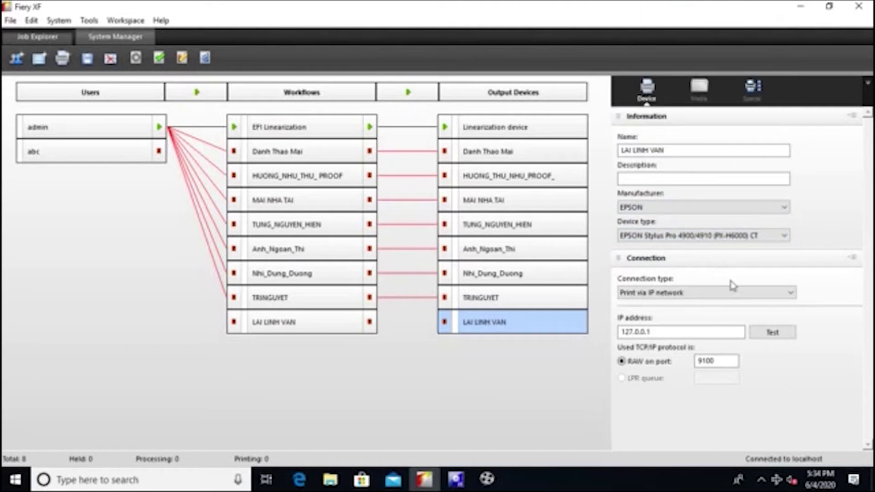
left_click(746, 292)
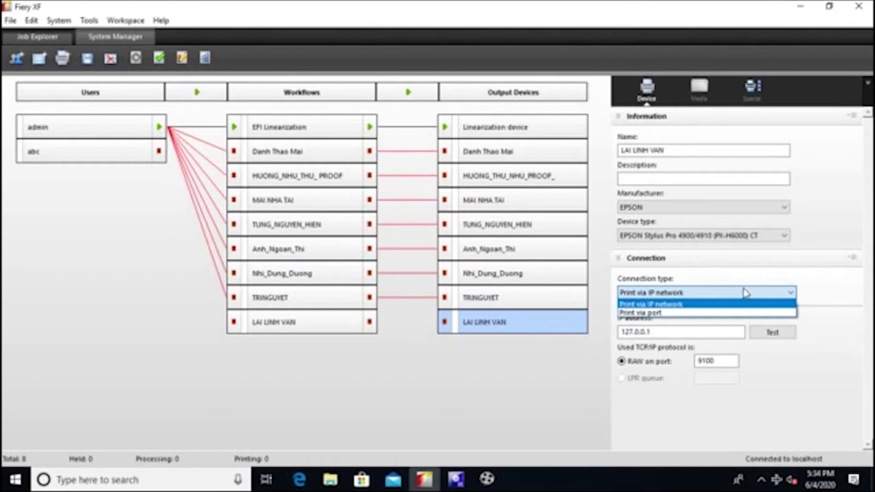
Set the connection to Print via port on USB001 (Epson Stylus Pro 4900)
left_click(746, 292)
scroll(724, 301, "down", 1)
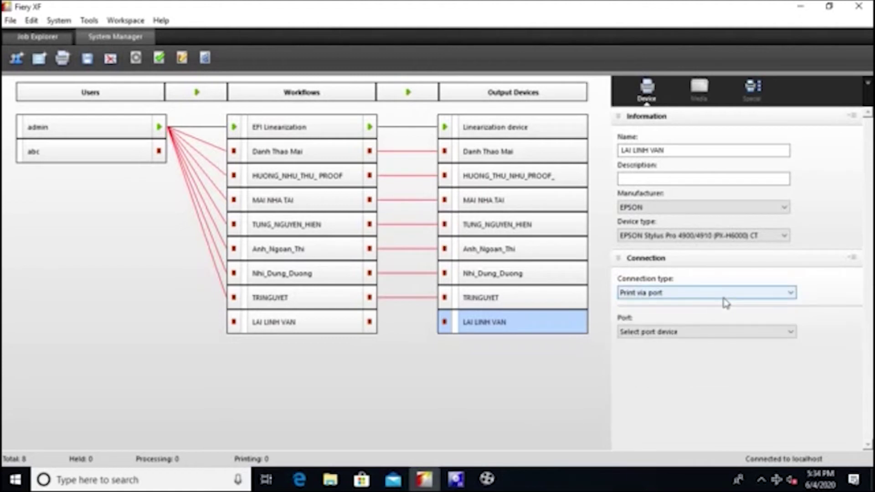
left_click(765, 334)
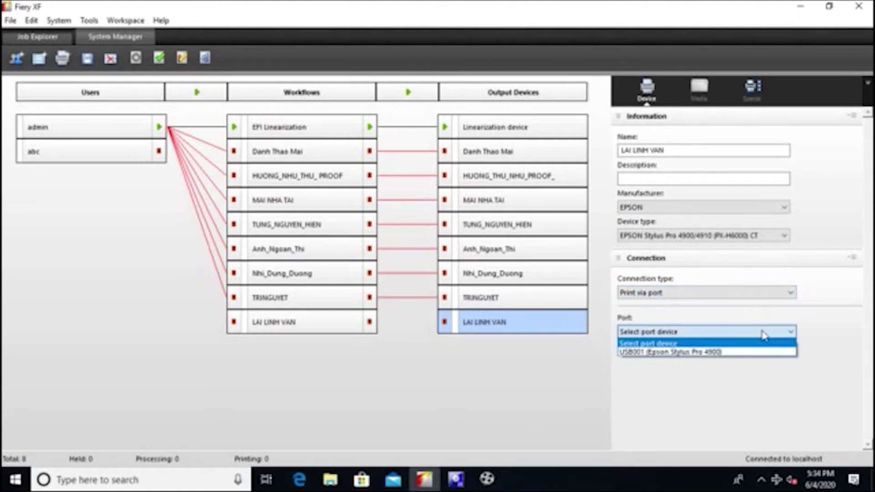
left_click(744, 353)
left_click(740, 294)
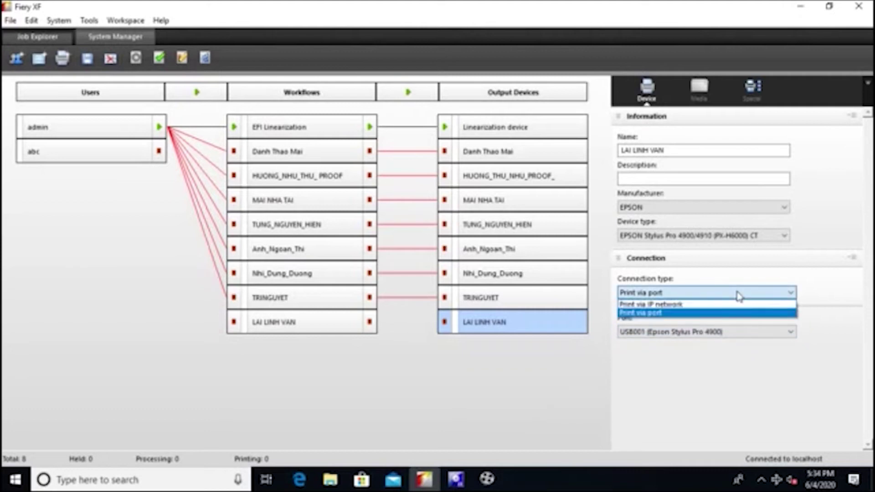
left_click(690, 314)
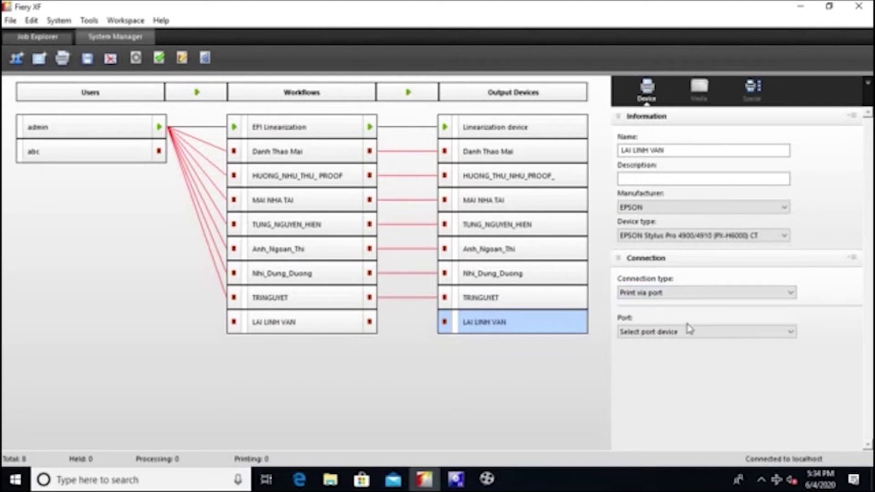
left_click(689, 332)
left_click(692, 352)
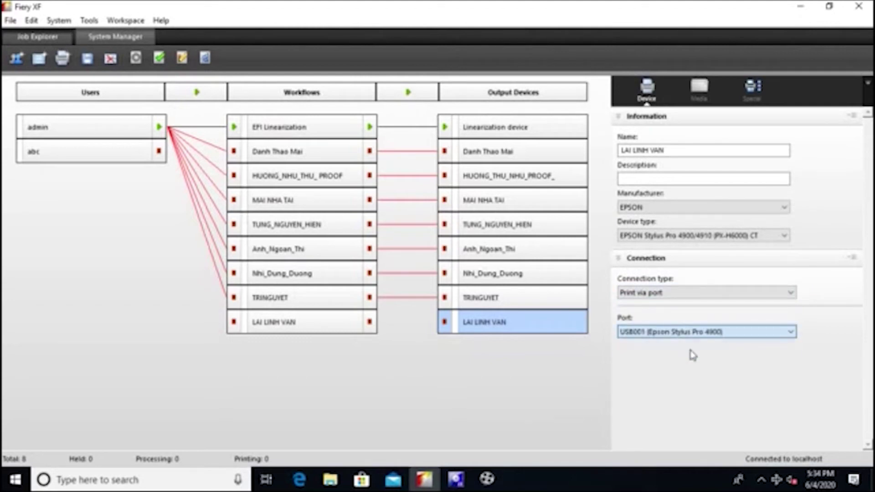
left_click(702, 90)
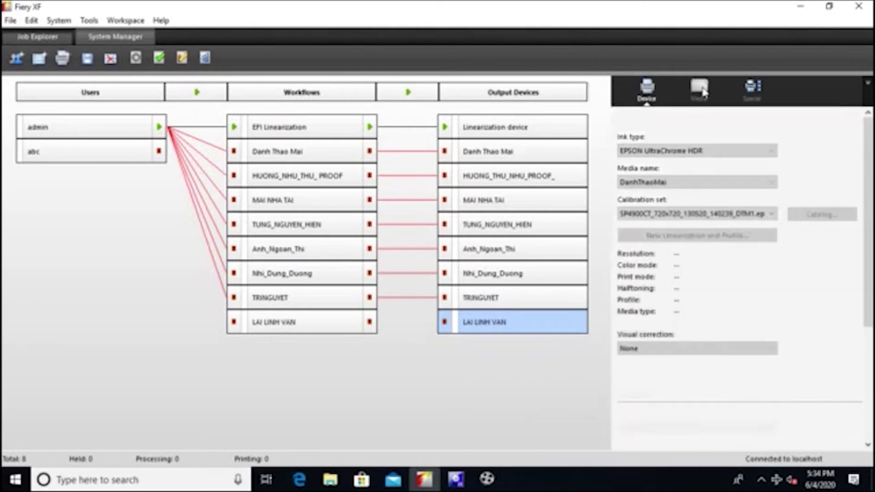
Keep EPSON UltraChrome HDR ink and select the LaiLinhVan media entry
left_click(724, 152)
left_click(724, 157)
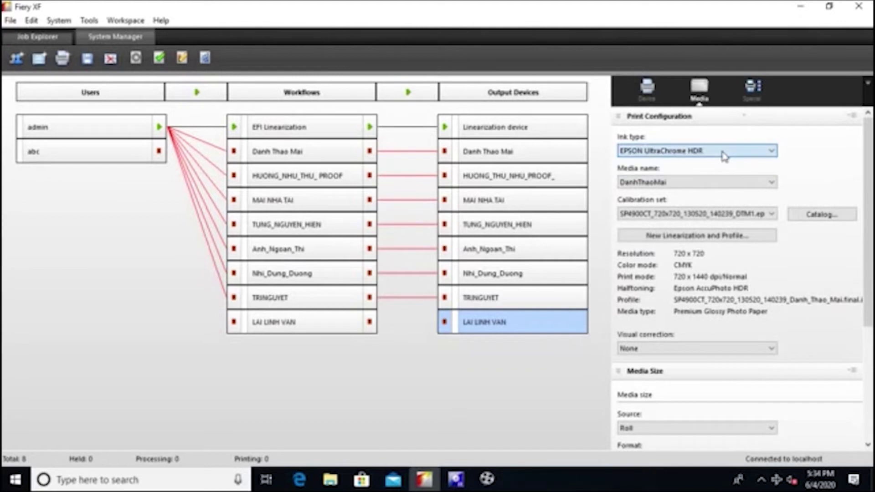
left_click(727, 185)
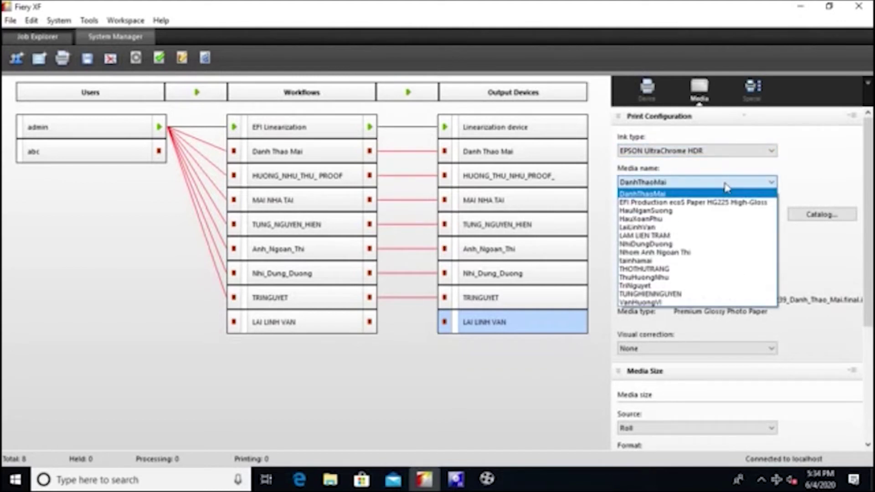
left_click(680, 227)
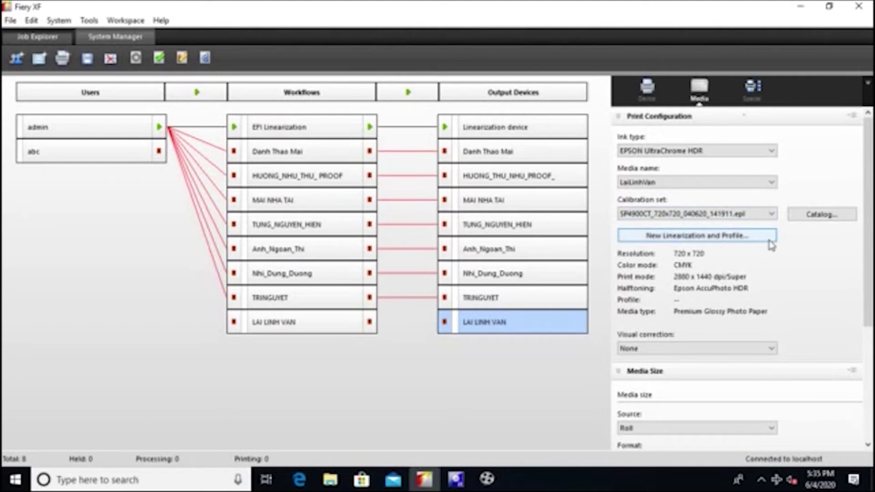
Choose calibration set SP4900CT_720x720_040620_153703.epl for the media
left_click(771, 214)
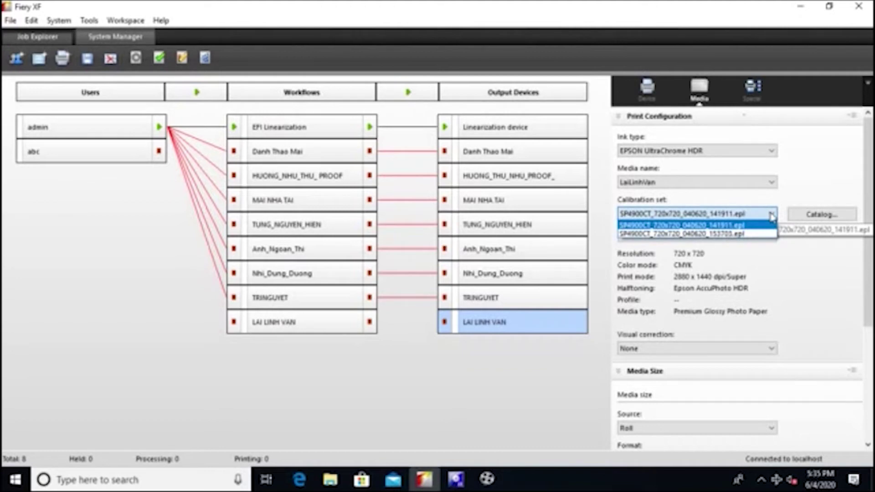
left_click(772, 215)
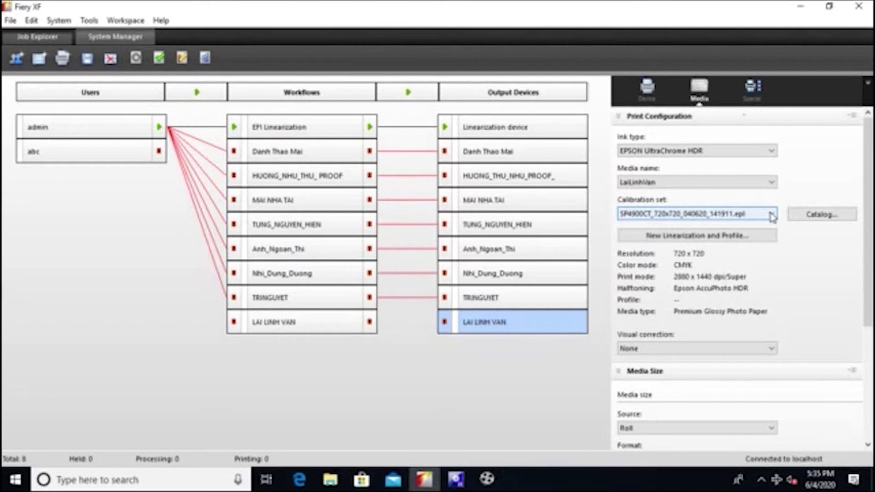
left_click(771, 215)
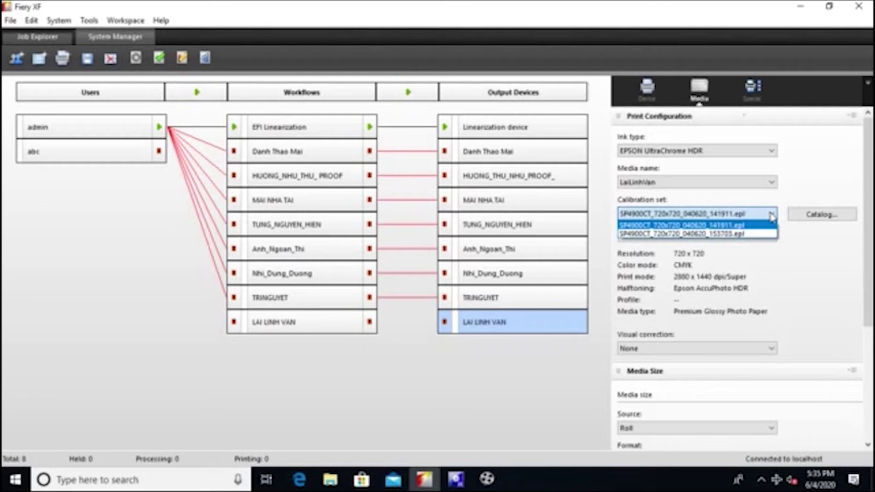
left_click(749, 234)
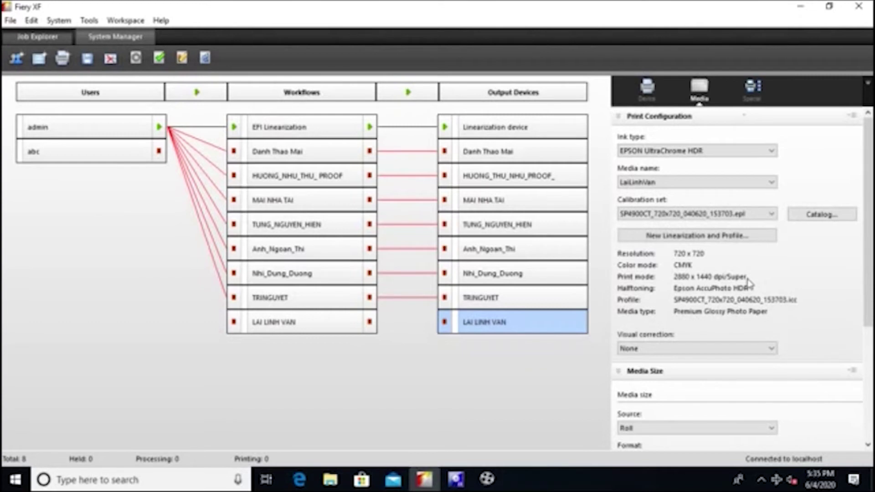
scroll(749, 284, "down", 4)
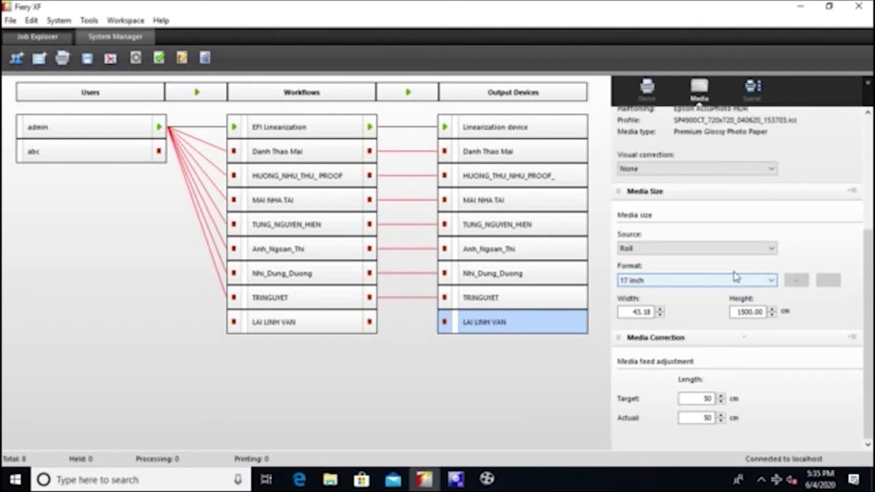
Set media source to Manual Feed and format to ISO A3 (297 x 420 mm)
left_click(738, 253)
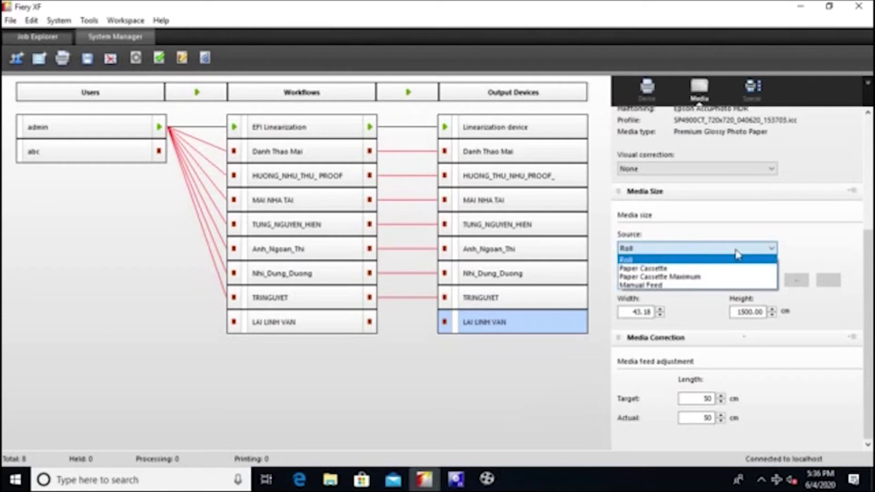
left_click(699, 285)
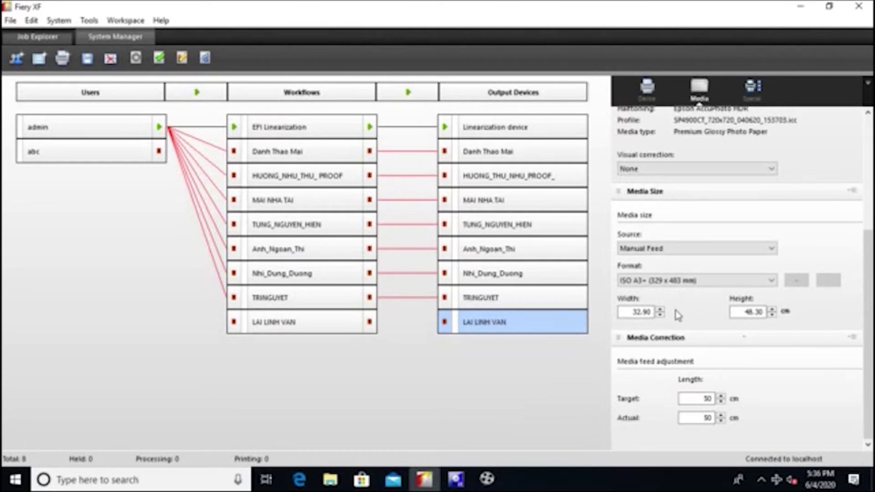
left_click(691, 282)
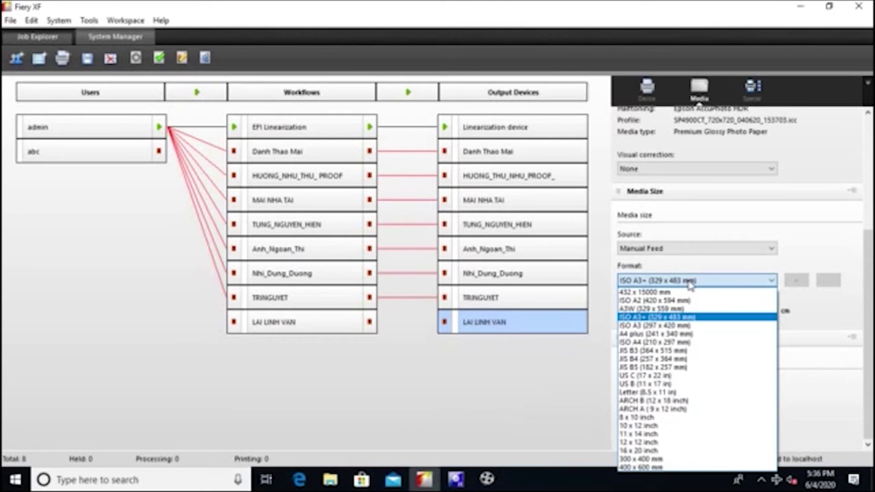
left_click(684, 325)
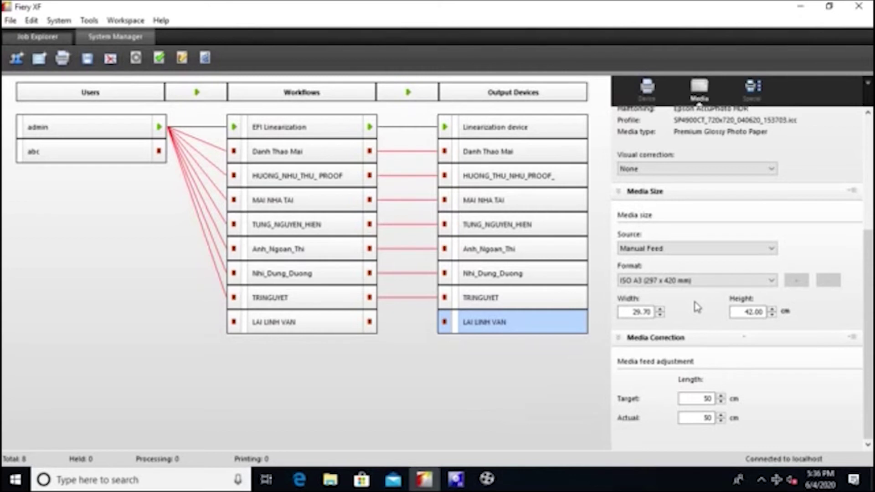
left_click(748, 95)
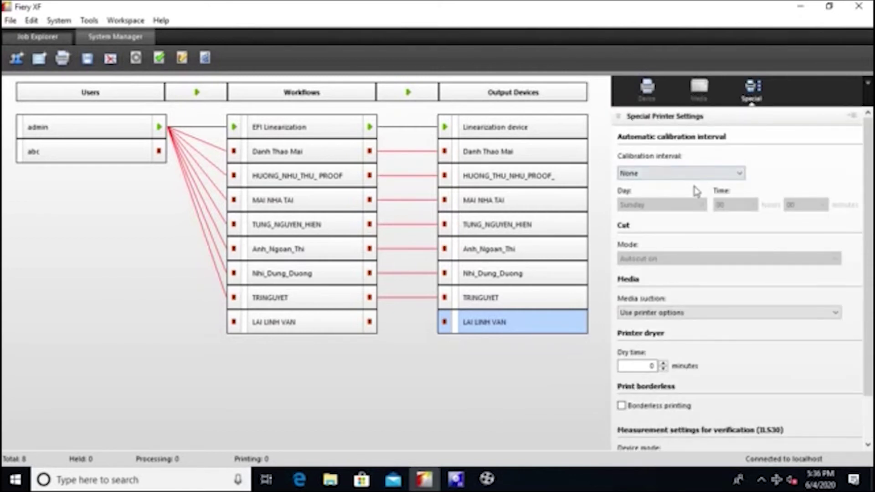
Keep Calibration interval at None and Media suction at Use printer options
left_click(696, 175)
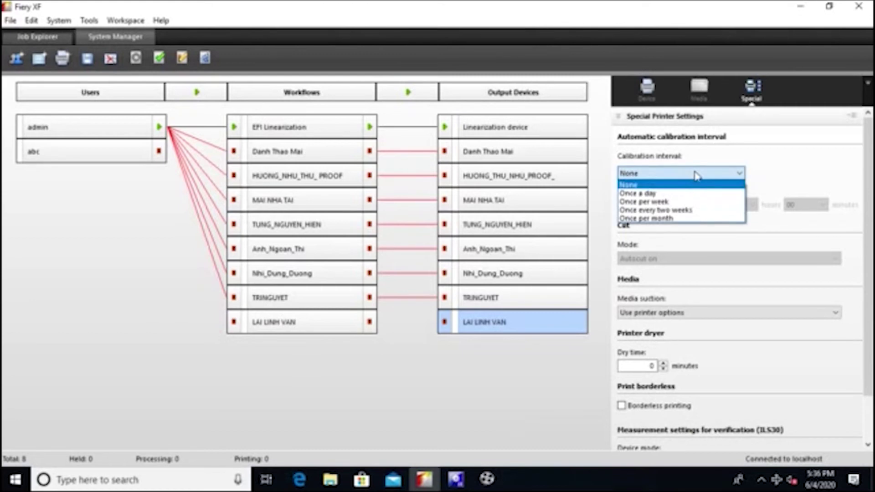
left_click(696, 174)
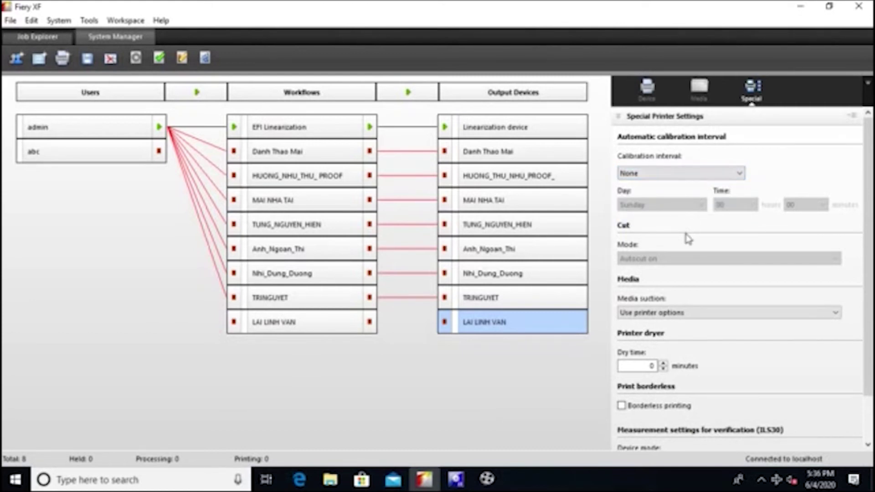
left_click(704, 313)
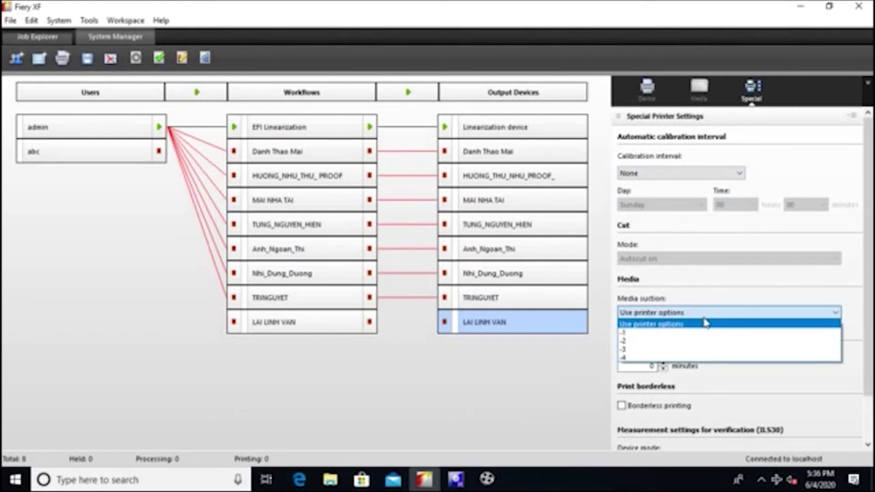
left_click(705, 323)
scroll(706, 323, "down", 1)
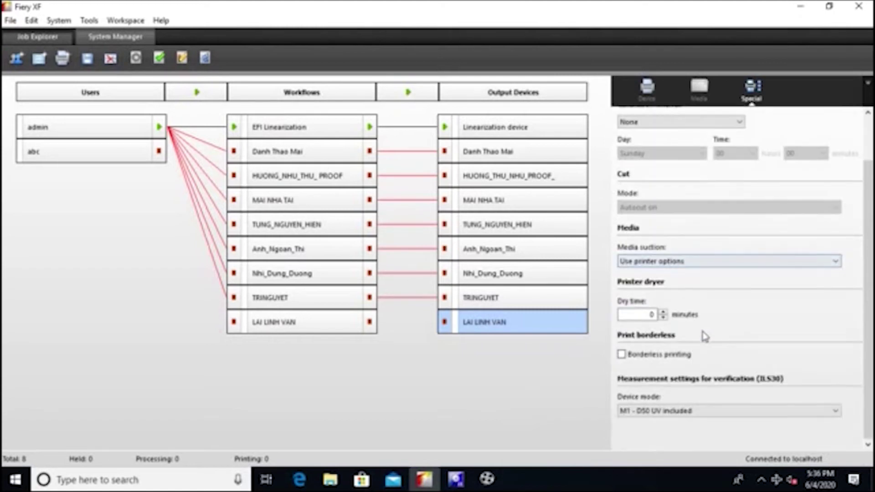
left_click(344, 327)
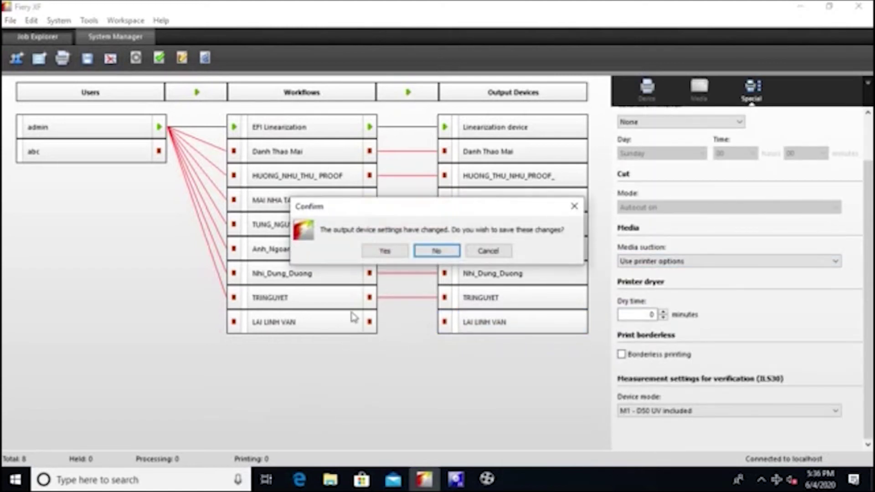
Confirm saving the device settings and disconnect EFI Linearization from the admin user
left_click(389, 253)
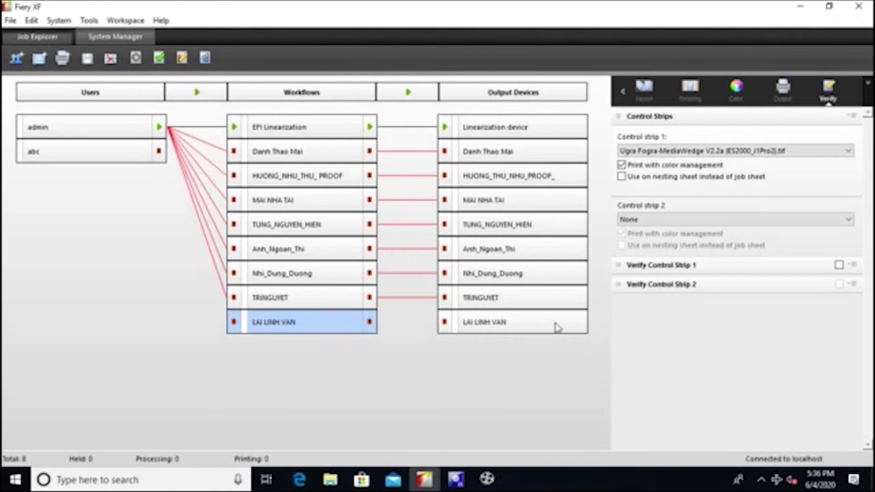
left_click(557, 325)
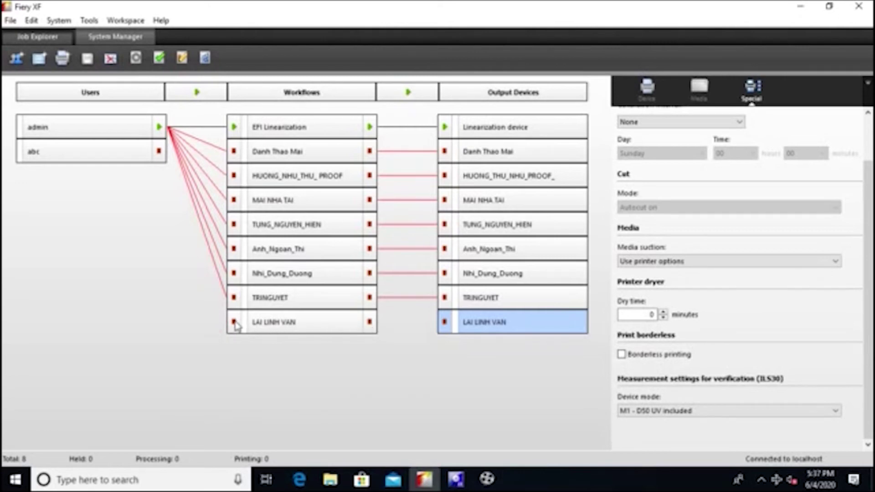
left_click(235, 128)
Stop the Linearization device and activate the LAI LINH VAN workflow and output device
left_click(370, 128)
left_click(445, 129)
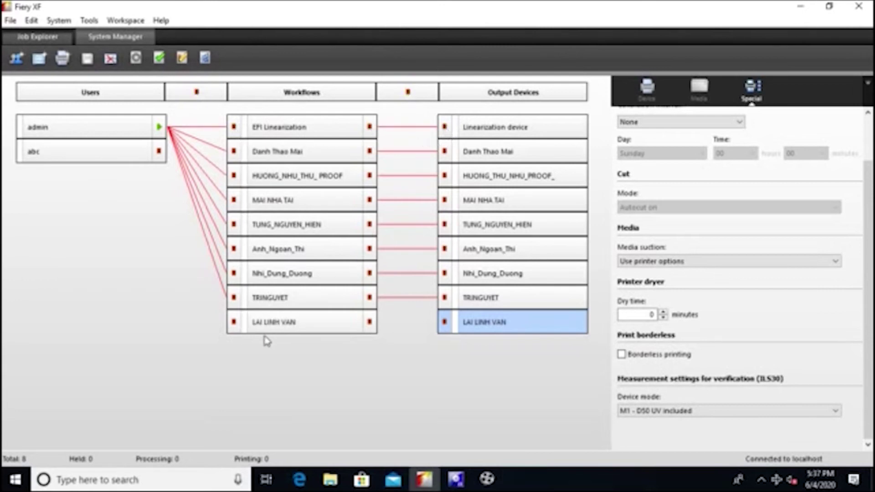
left_click(235, 322)
left_click(370, 322)
left_click(445, 322)
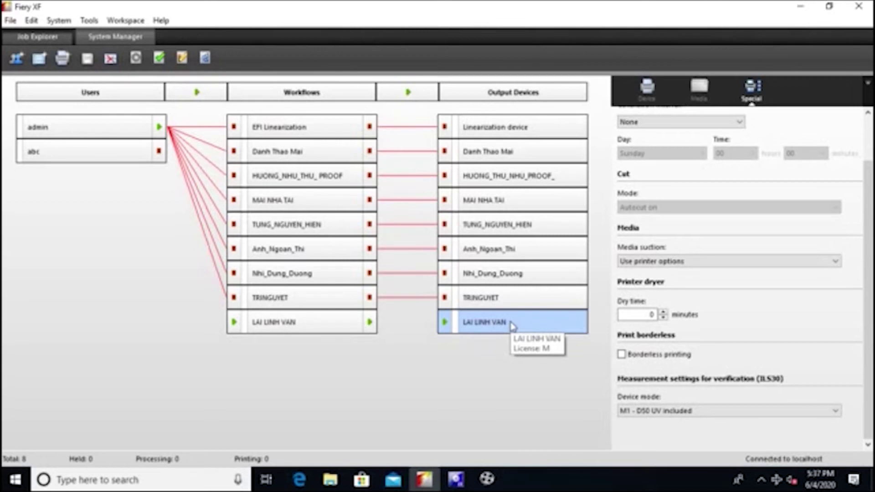
left_click(352, 328)
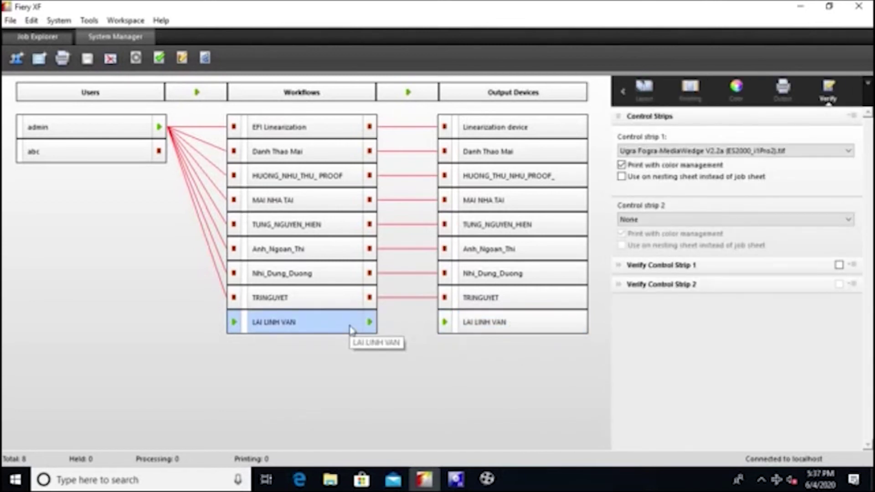
left_click(479, 325)
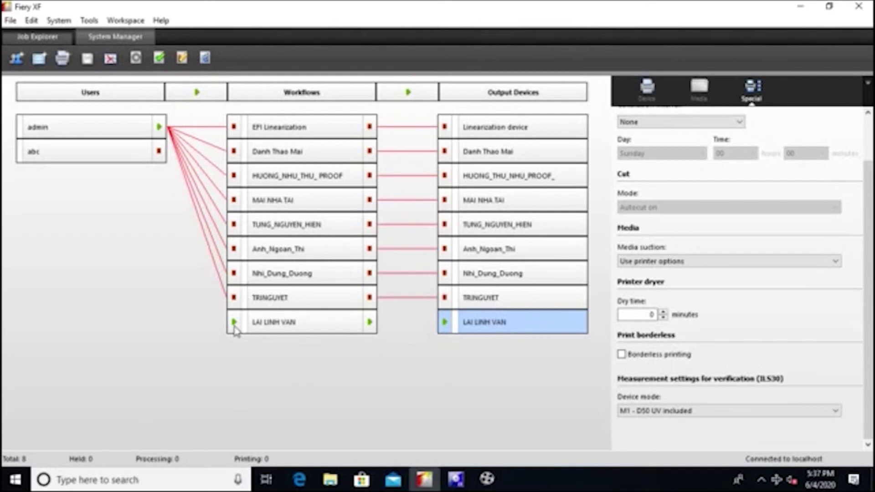
left_click_drag(160, 127, 233, 324)
left_click_drag(370, 325, 446, 326)
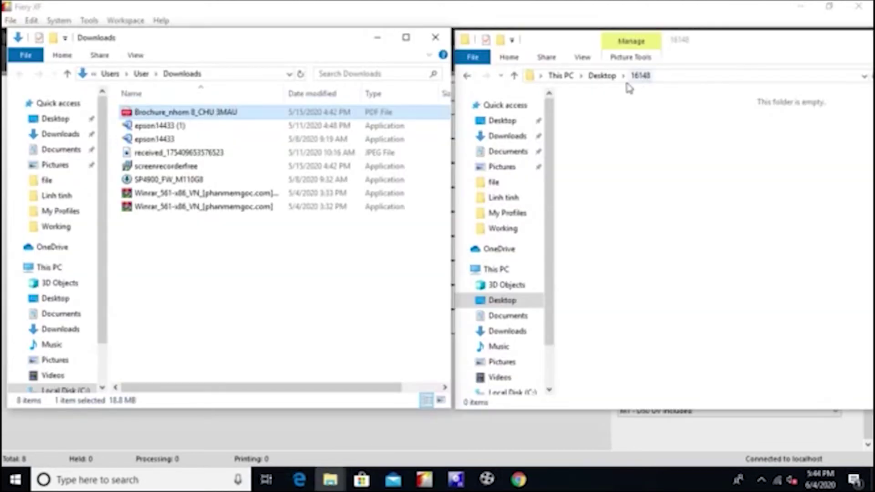
Move Brochure_nhom 8_CHU 3MAU.pdf from Downloads into the Desktop 16148 hotfolder
left_click_drag(273, 113, 628, 163)
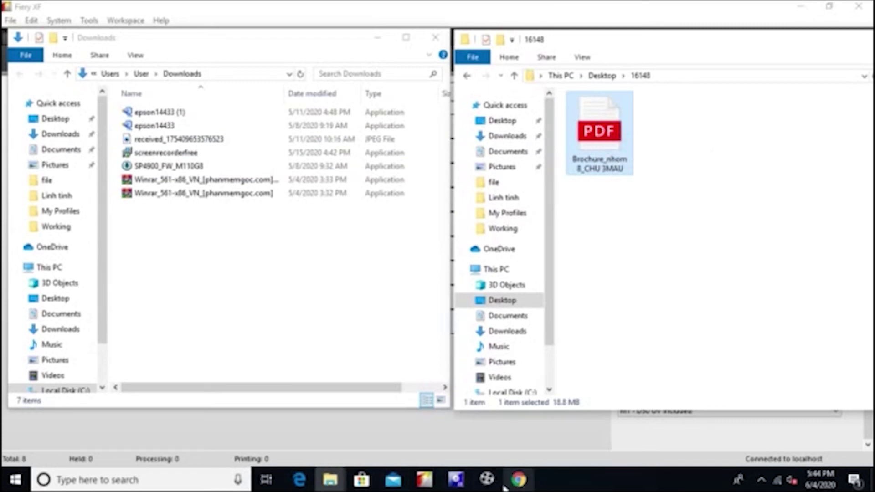
left_click(423, 480)
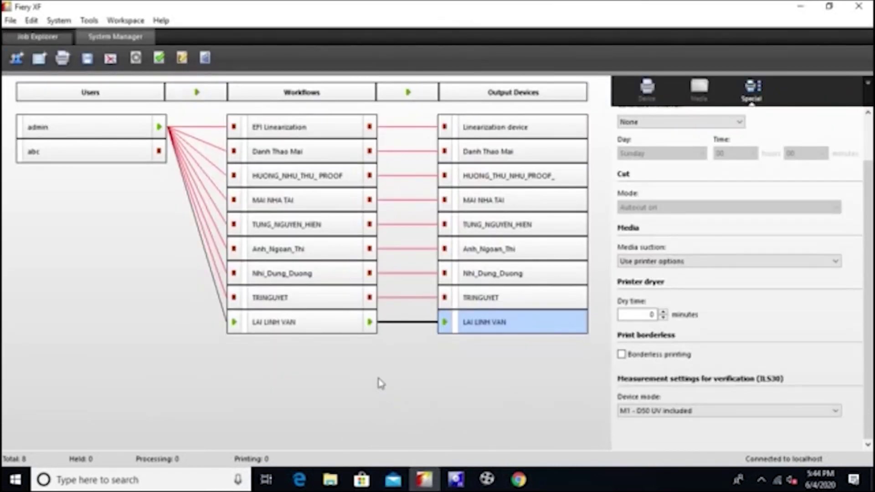
left_click(61, 40)
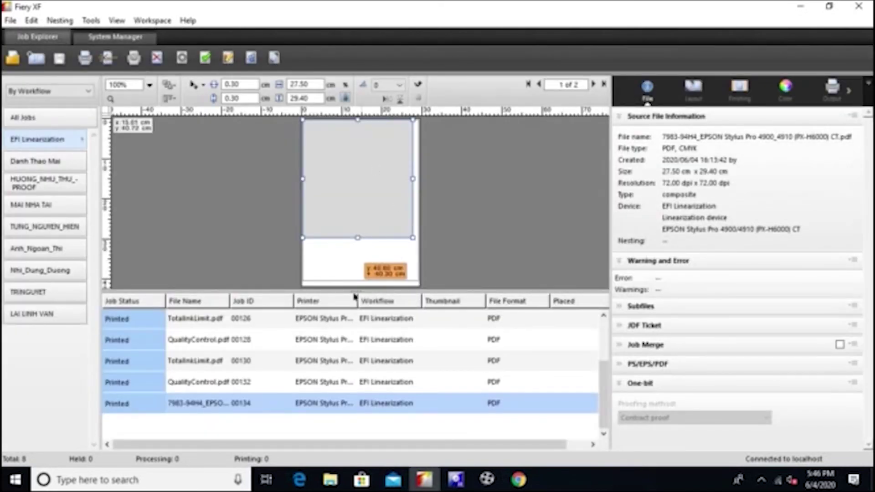
left_click(41, 319)
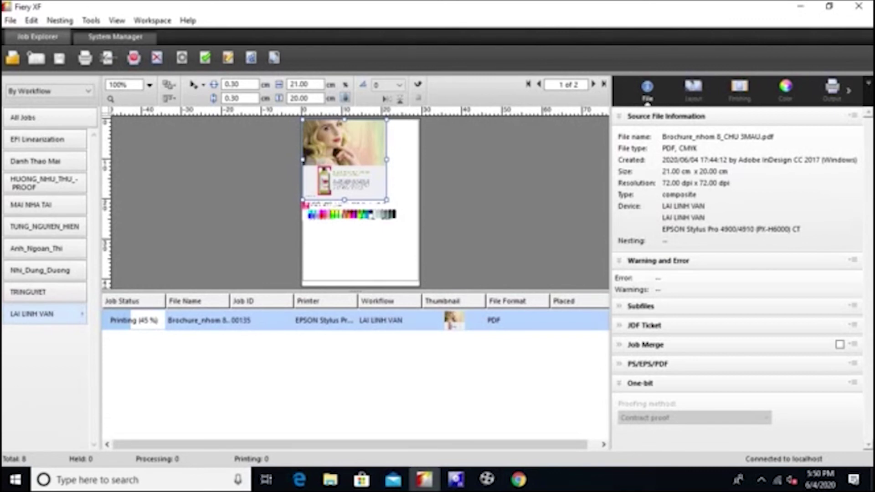
Launch Verifier and load ISOcoated_v2_eci.icc as the reference data
left_click(207, 67)
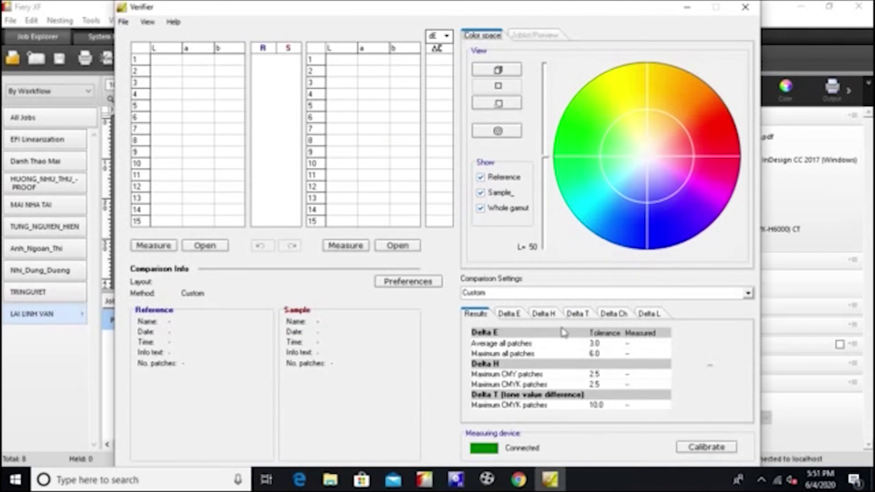
left_click(213, 248)
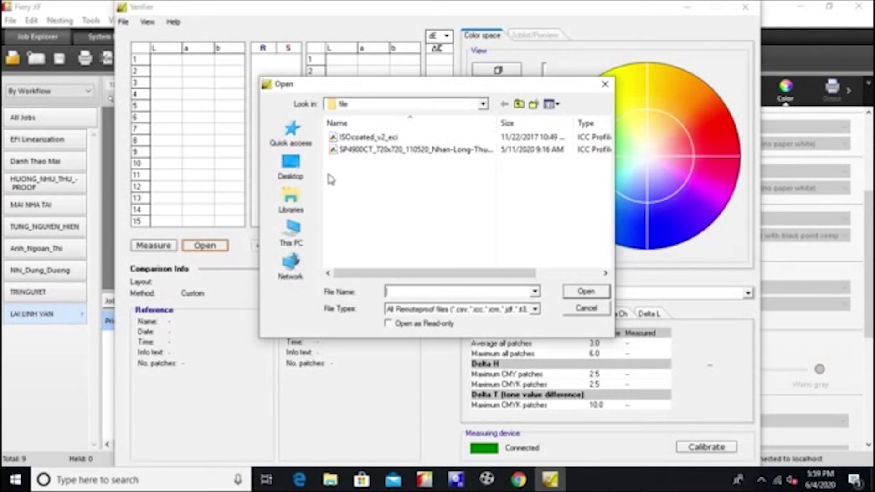
left_click(358, 138)
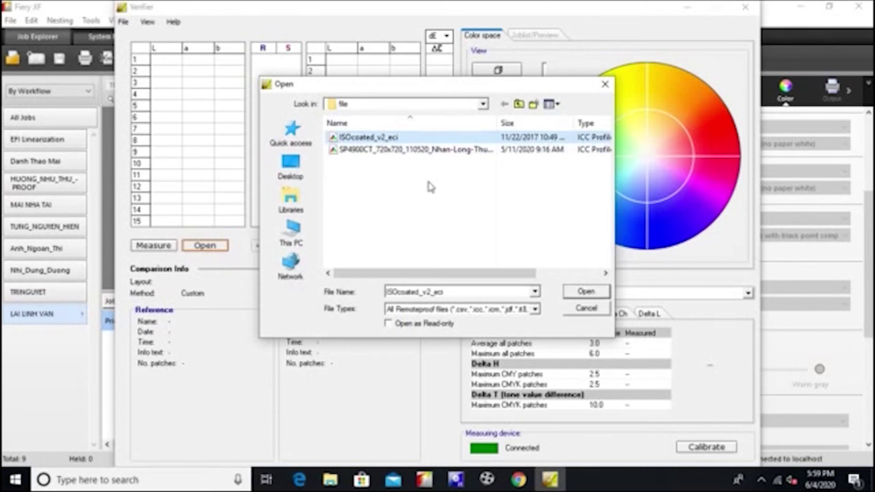
left_click(575, 291)
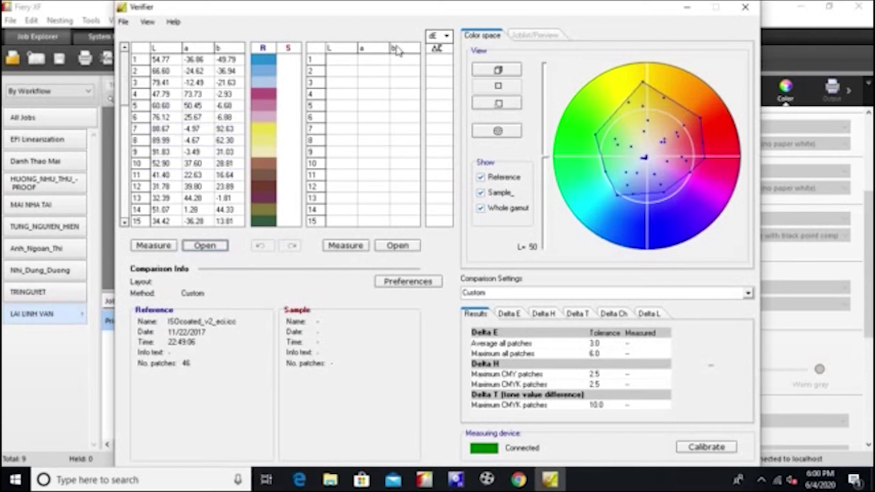
Calibrate the ES-2000 and measure the printed MediaWedge strip, yielding average ΔE 3.4 and NOT PASSED
left_click(350, 246)
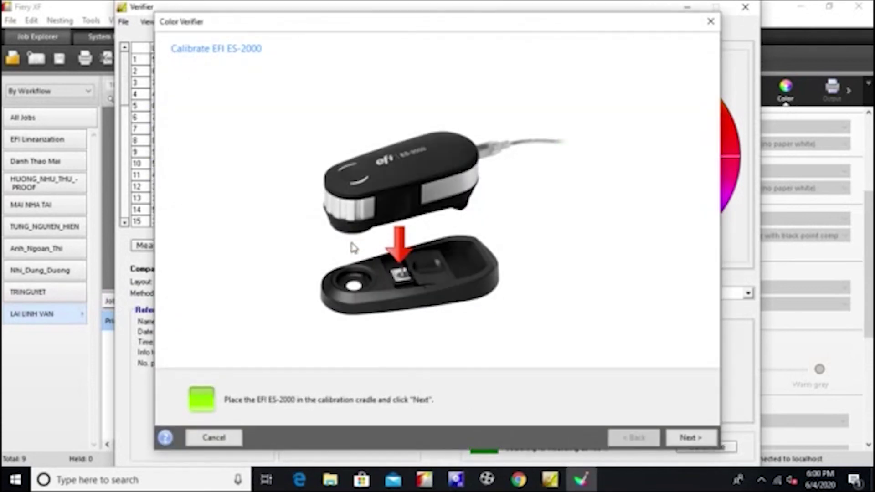
left_click(681, 440)
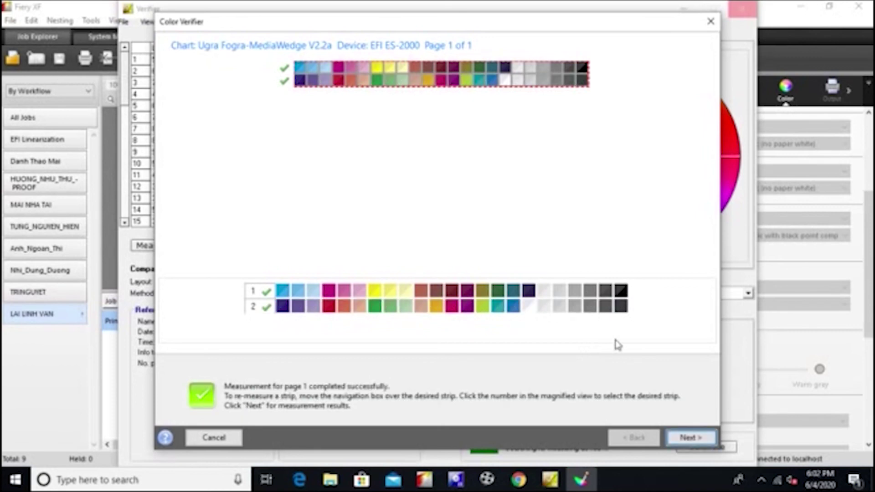
left_click(679, 437)
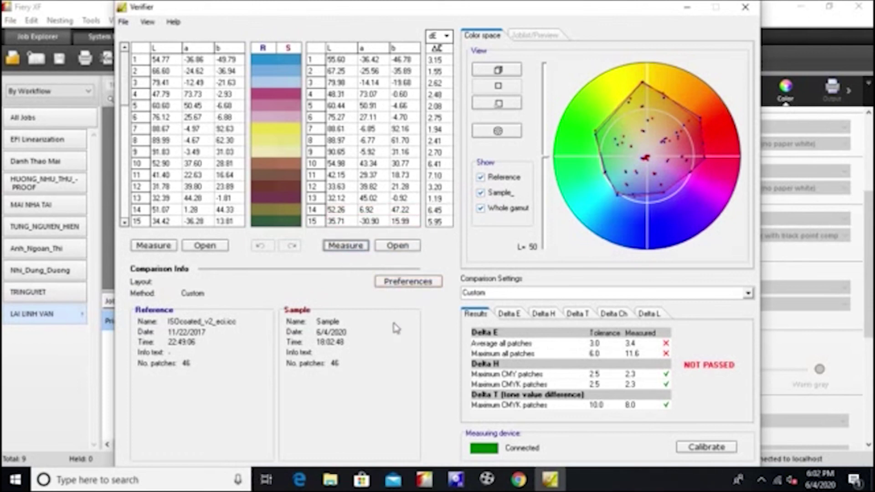
Select the Maximum all patches row to jump the Verifier tables to patch 31 (dE 11.63)
left_click(631, 355)
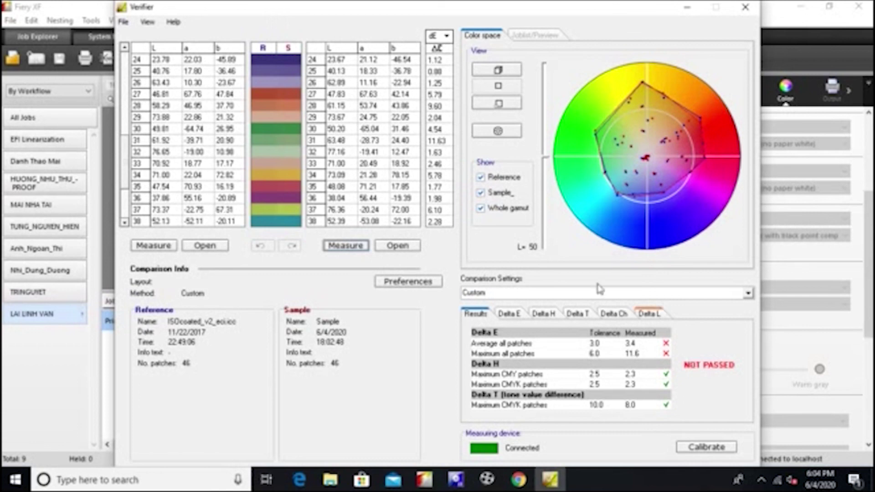
Mark patch 31 and review the primary colour ΔE results, locating the magenta and cyan patches
left_click(522, 355)
mouse_move(541, 398)
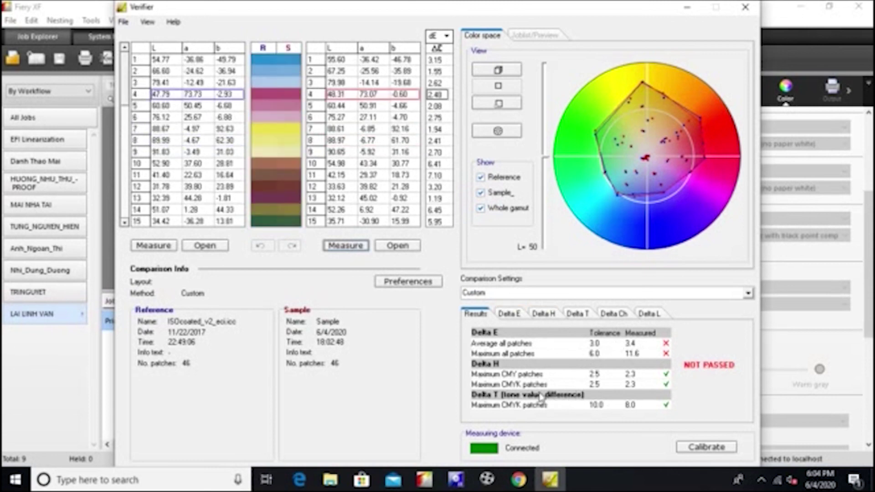
left_click(520, 314)
mouse_move(588, 397)
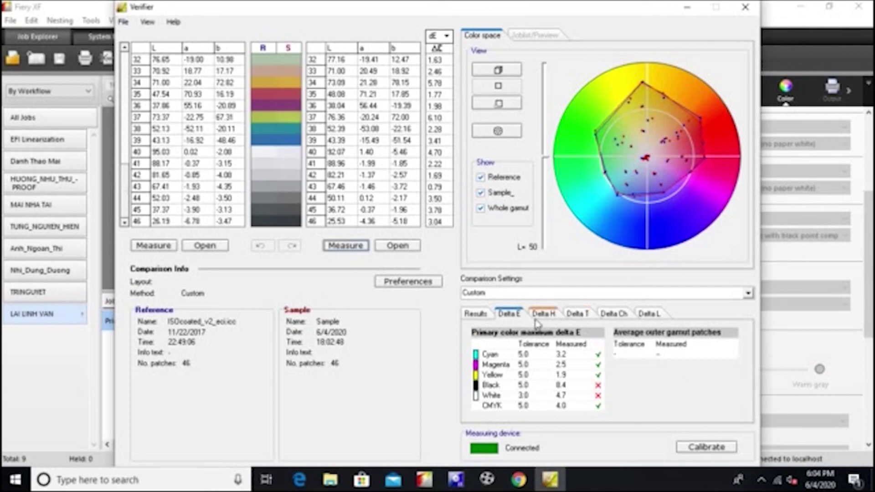
left_click(505, 366)
left_click(533, 352)
Review hue difference results for the maximum magenta, yellow and black patches and average gray
left_click(555, 320)
left_click(554, 366)
left_click(552, 376)
left_click(552, 385)
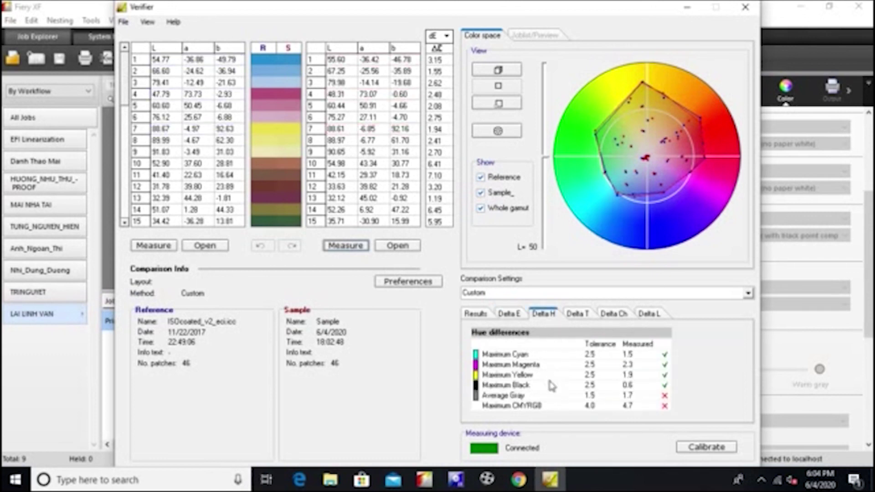
left_click(550, 396)
Check tone value, Delta Ch and Delta L limits, then return to the NOT PASSED Results summary
left_click(592, 319)
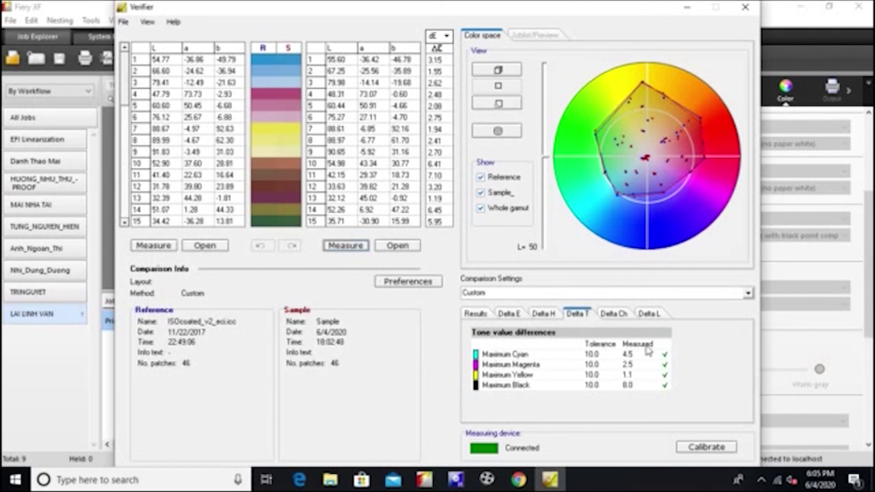
left_click(624, 319)
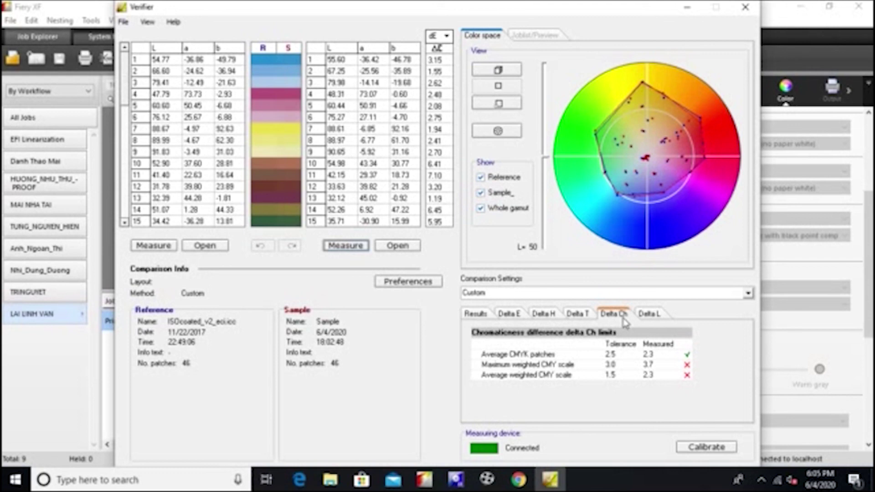
left_click(655, 316)
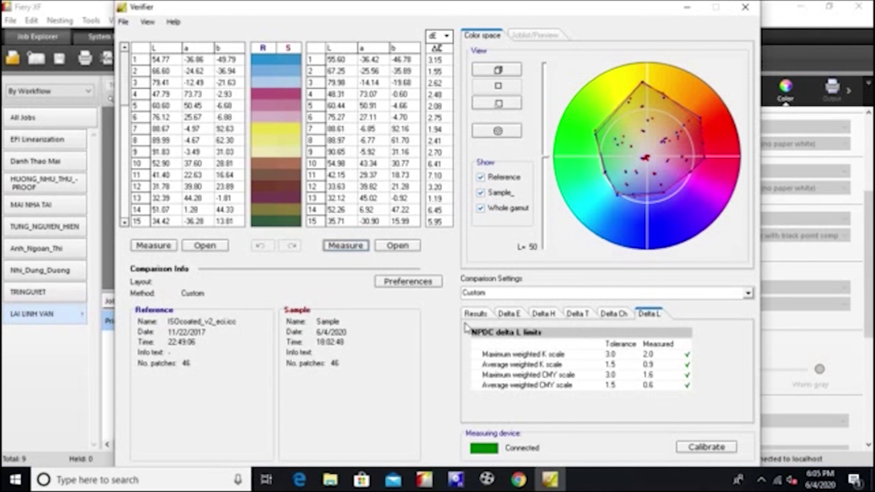
mouse_move(538, 353)
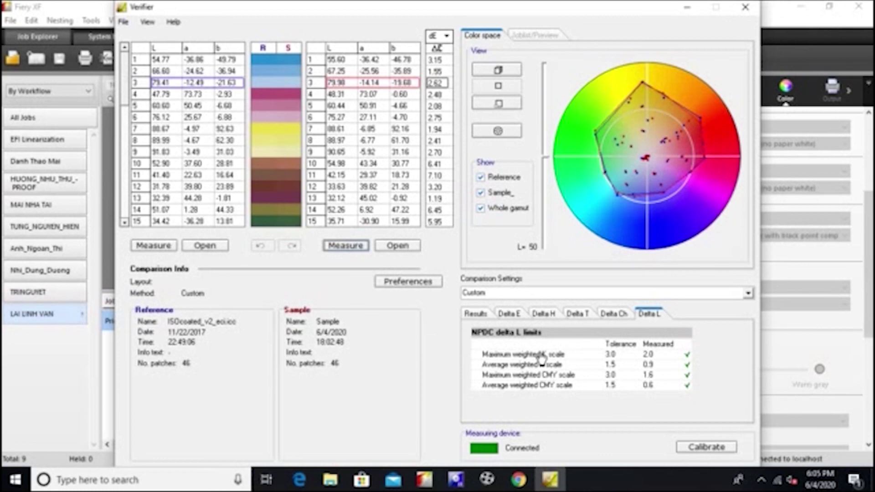
mouse_move(634, 363)
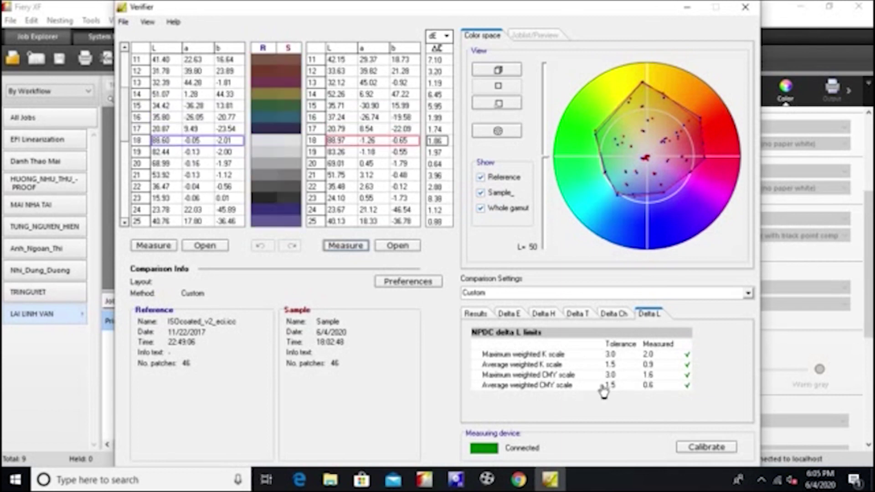
left_click(475, 314)
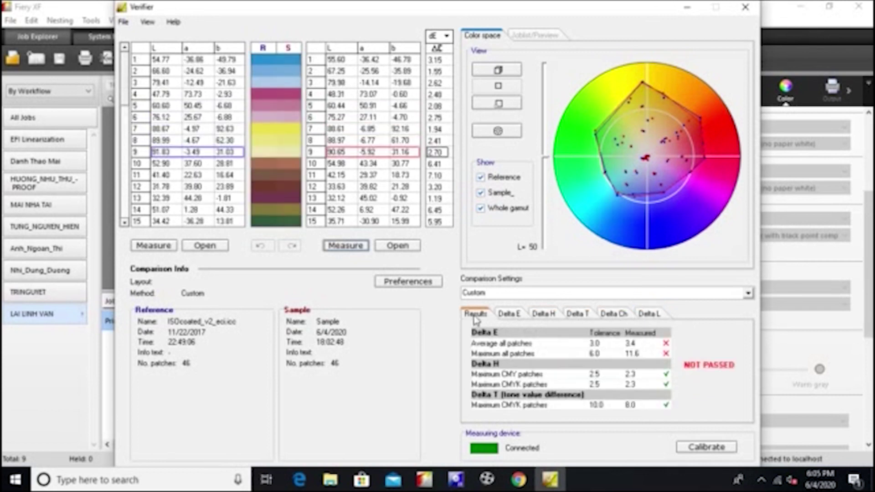